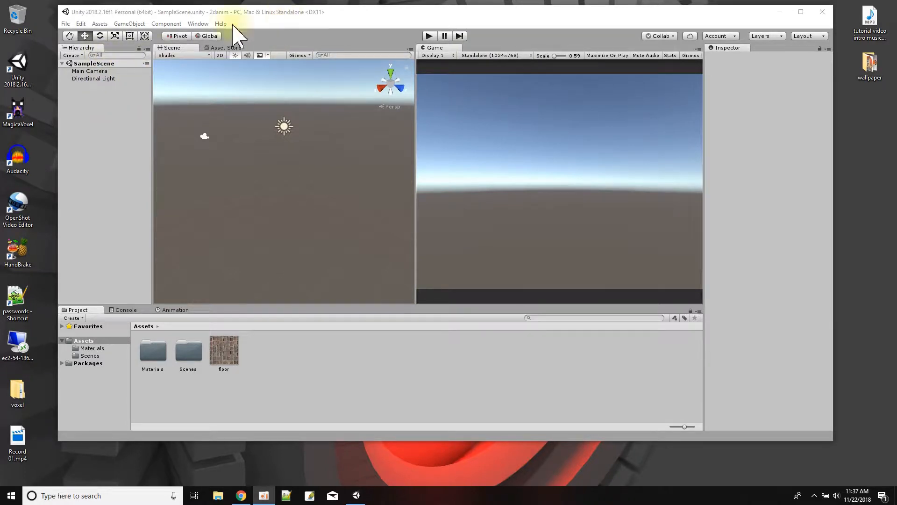
Step: Add a plane to the scene and apply the floor texture to it
right_click(108, 66)
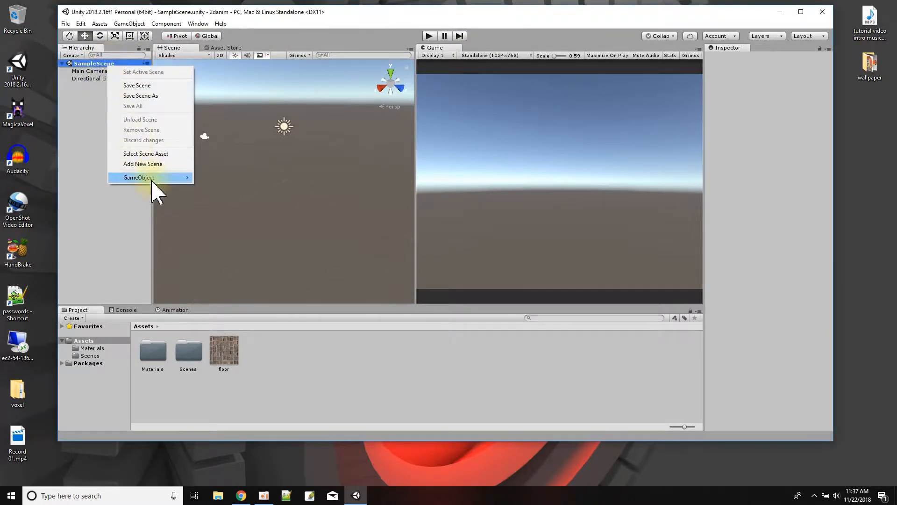
mouse_move(149, 177)
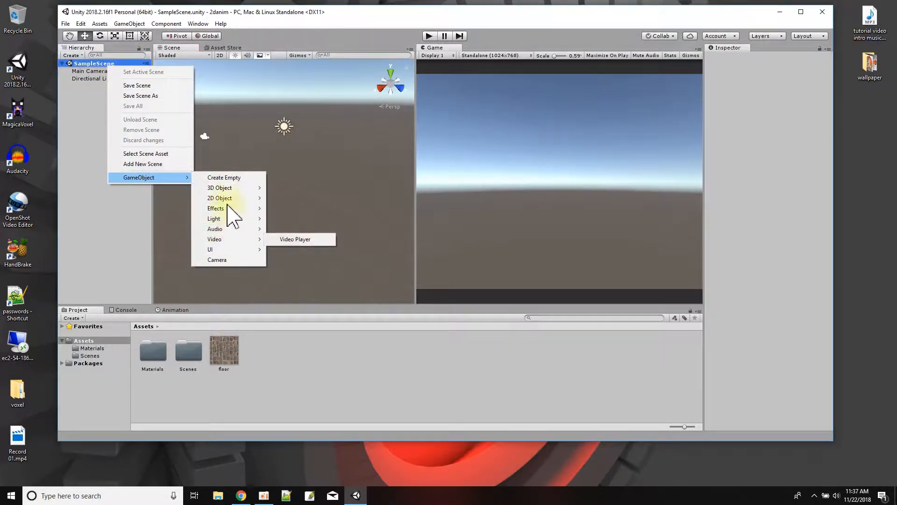
mouse_move(229, 189)
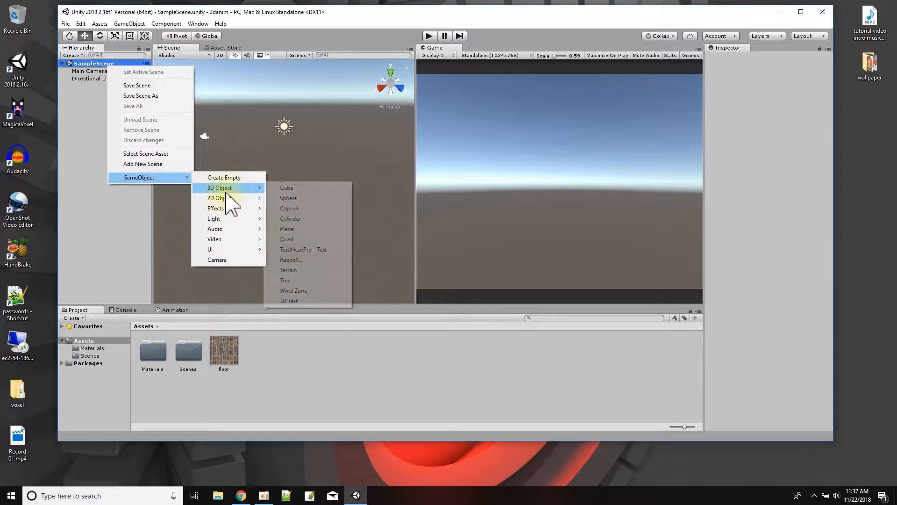
click(293, 229)
drag(224, 352, 270, 227)
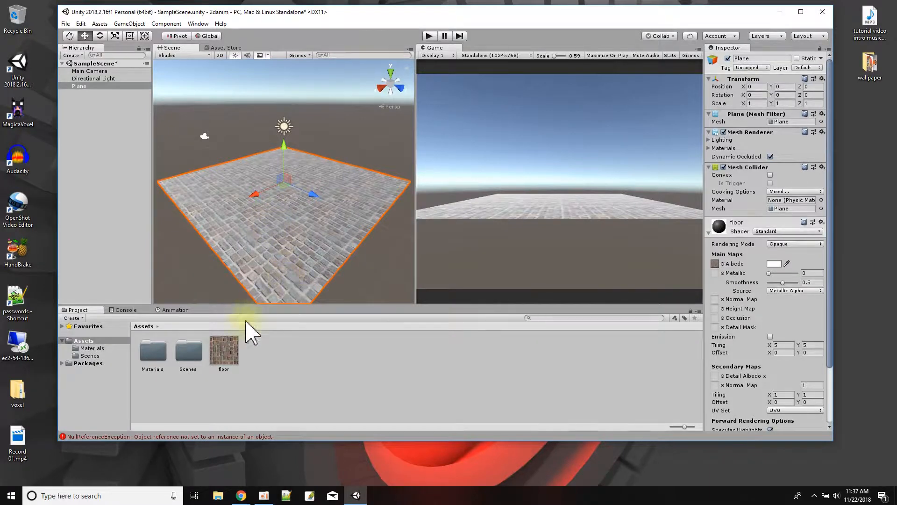
Step: Duplicate the floor texture and convert the copy's texture type to Normal map
click(223, 357)
right_click(224, 365)
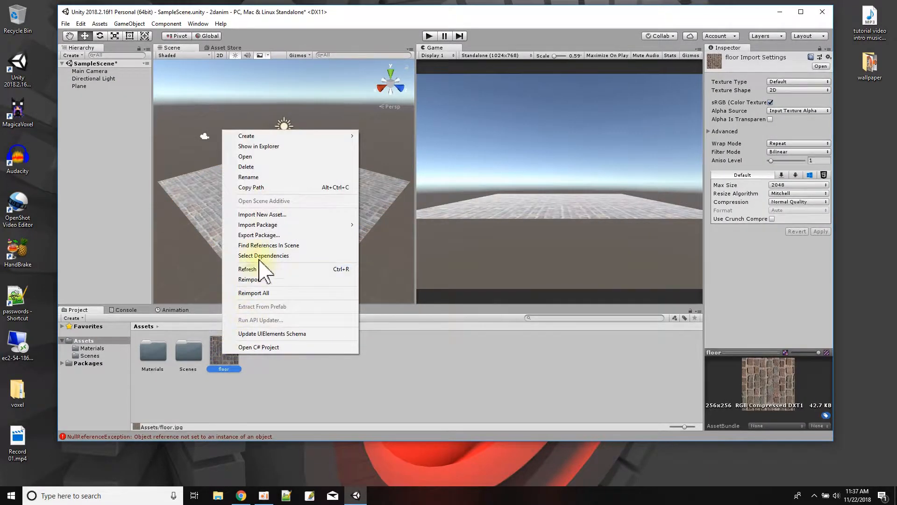
click(260, 379)
click(225, 357)
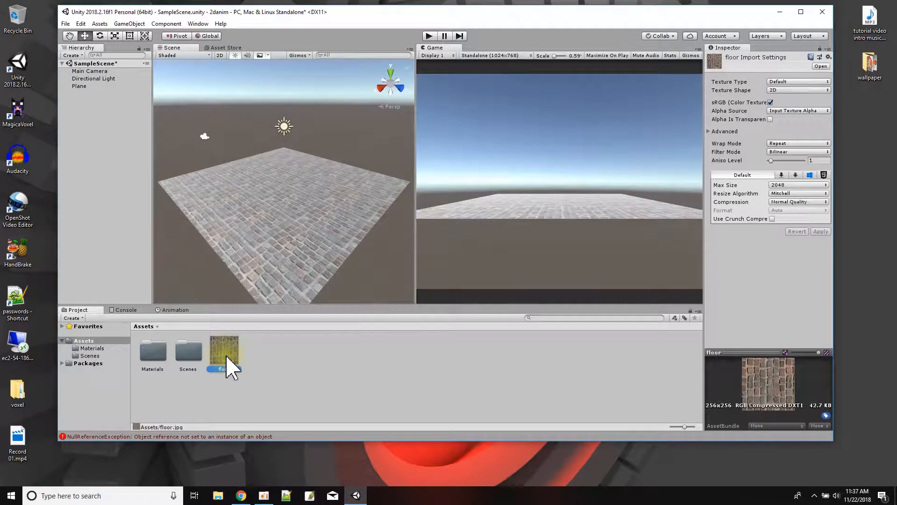
key(ctrl+d)
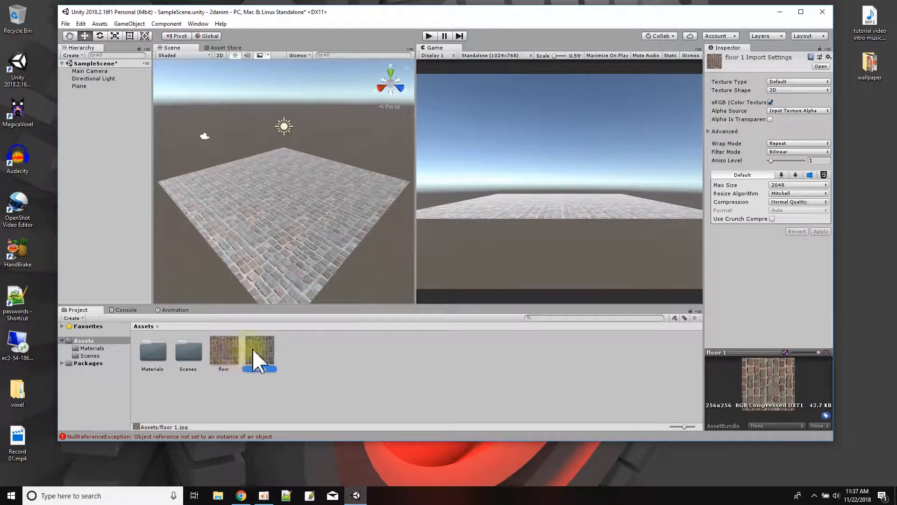
click(791, 81)
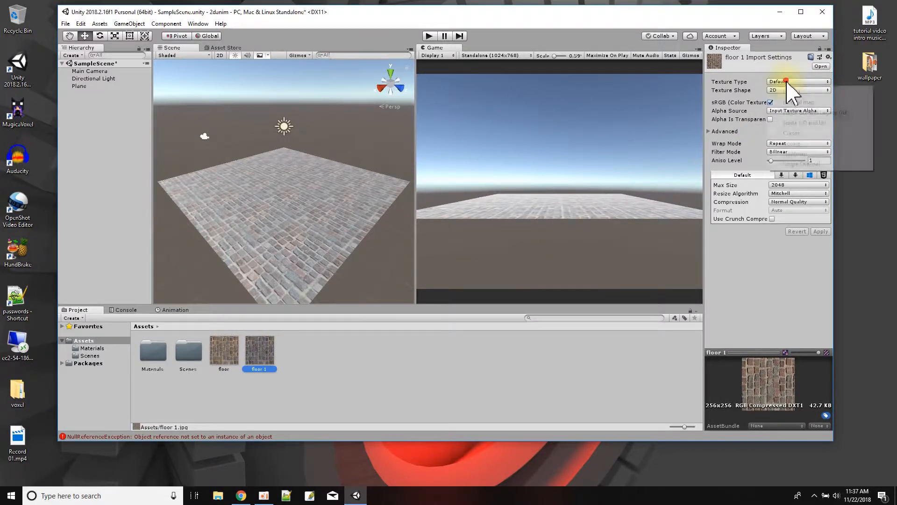
click(792, 102)
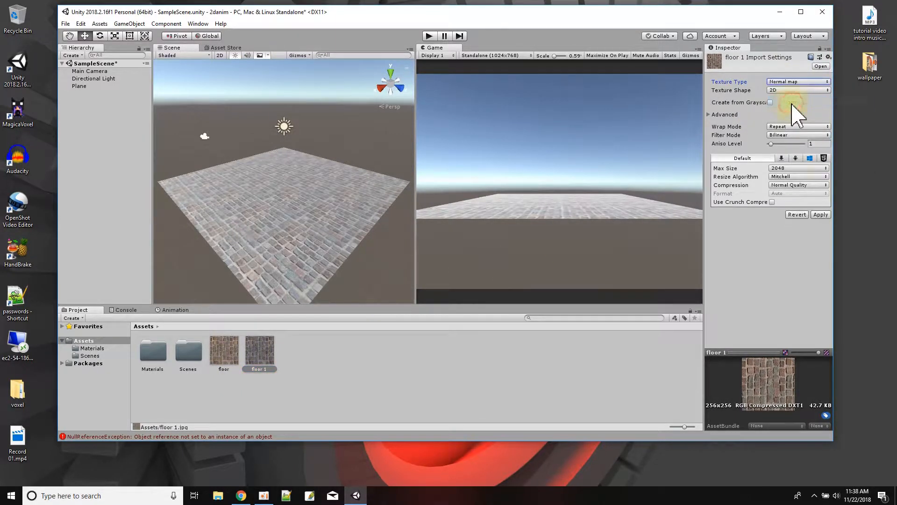
click(823, 215)
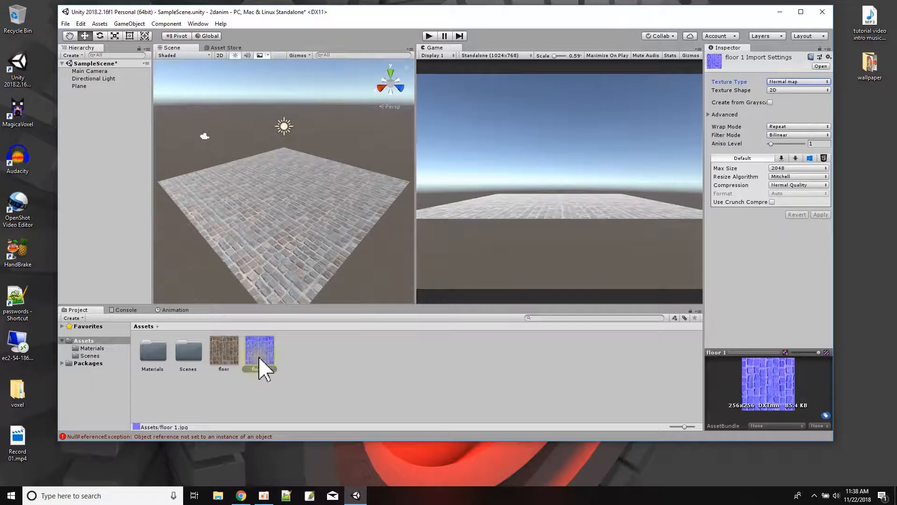
Step: Assign the floor 1 texture as the plane material's normal map and save the scene
click(80, 86)
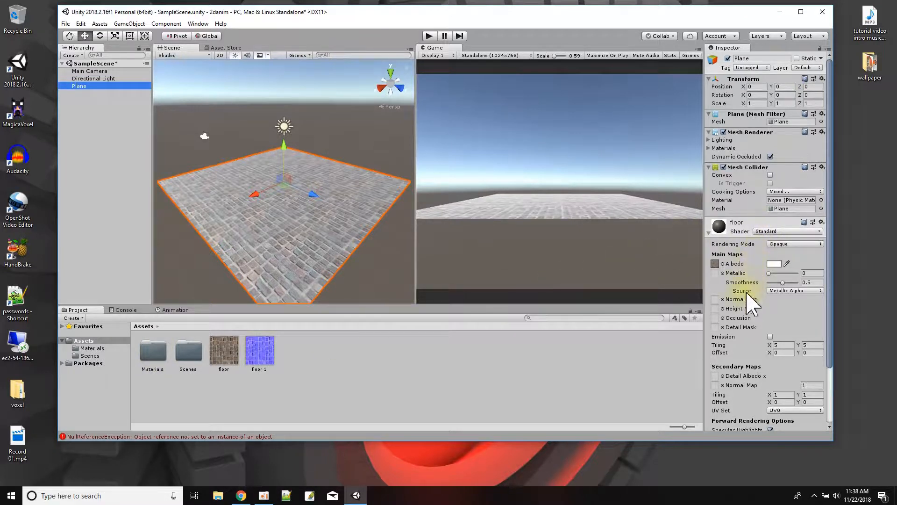
click(722, 300)
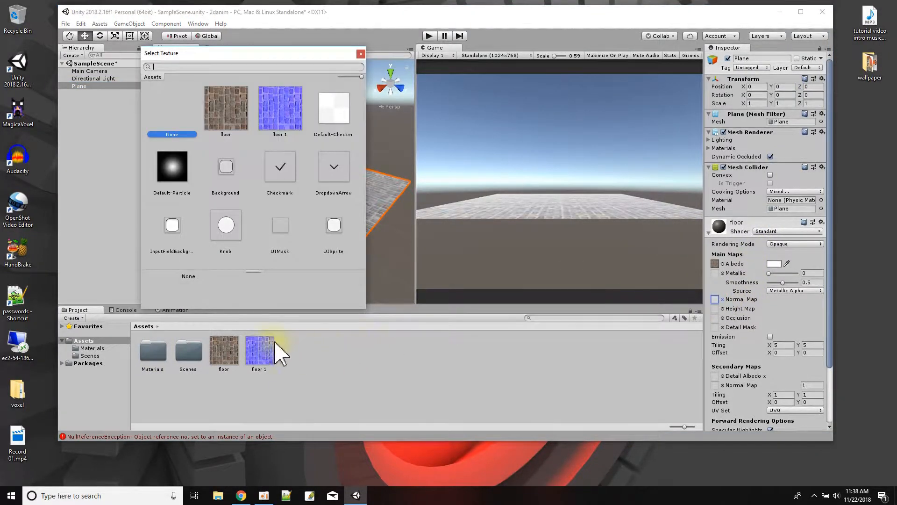
double_click(274, 106)
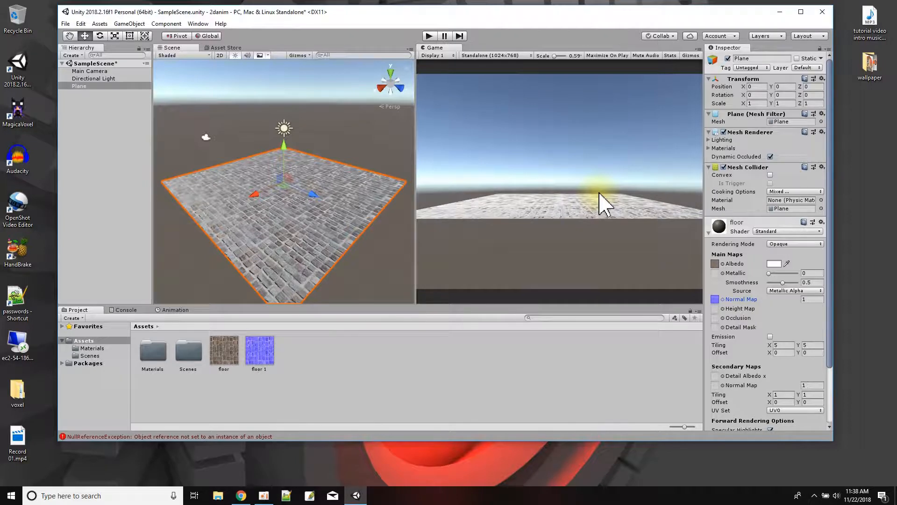
click(66, 24)
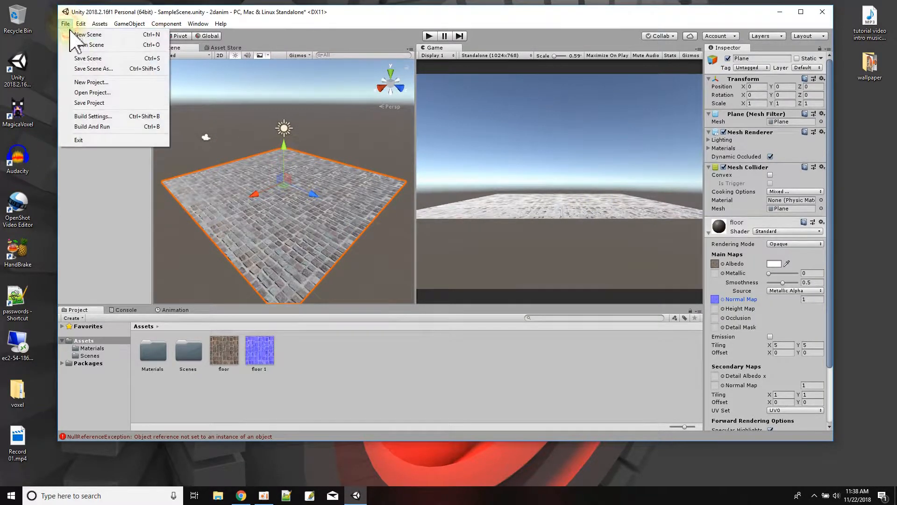
click(88, 58)
Step: Add a cube to the scene and raise it above the plane to a Y position of about 0.7
right_click(83, 65)
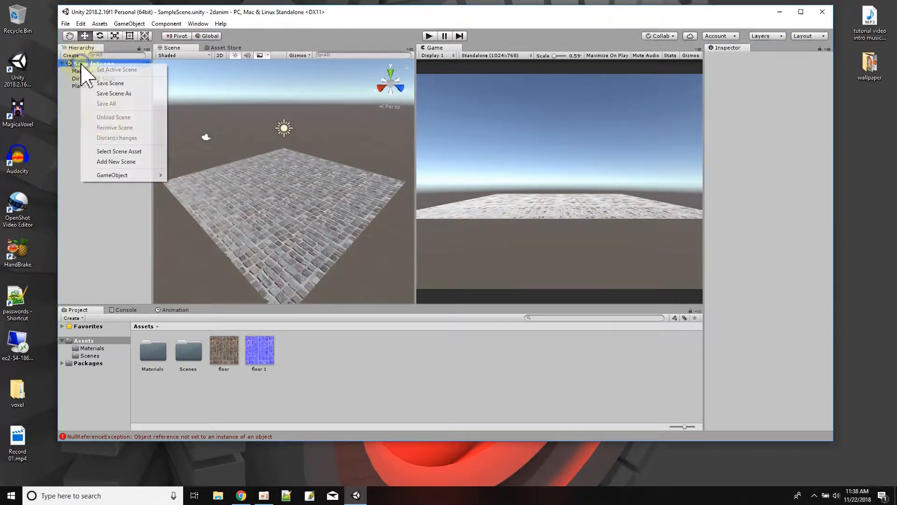
click(126, 175)
click(183, 185)
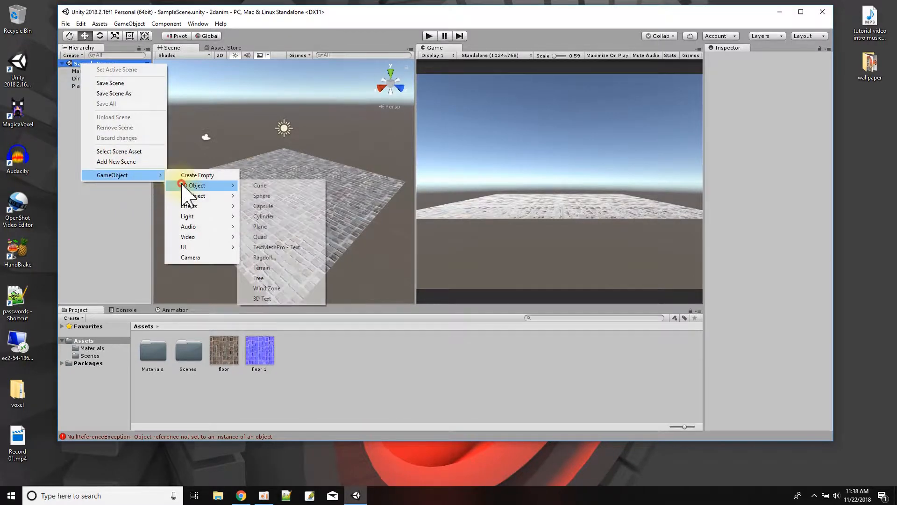
click(260, 186)
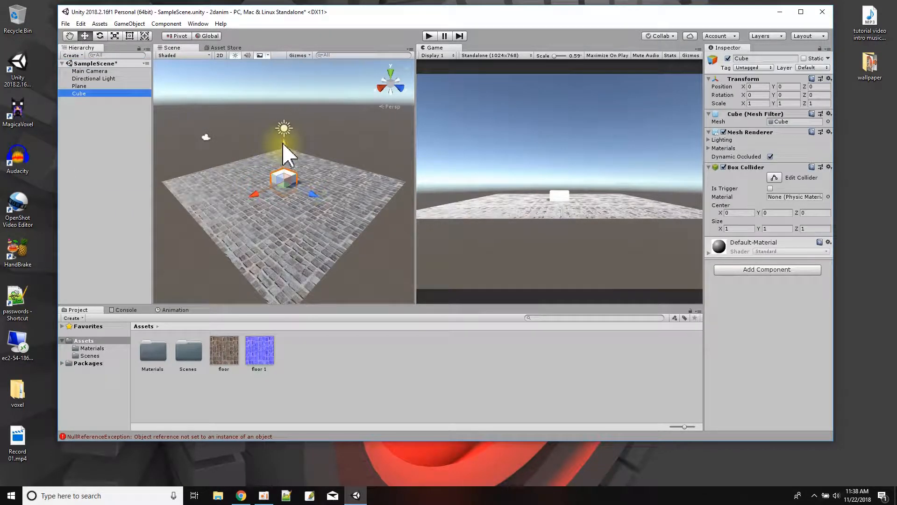
drag(283, 143, 283, 132)
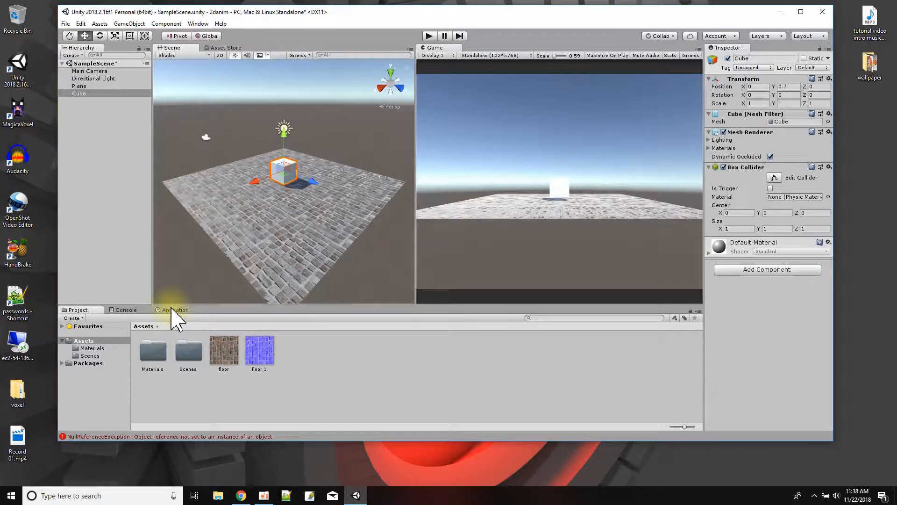
Step: Open the Animation window and dock it between Project and Console
click(195, 24)
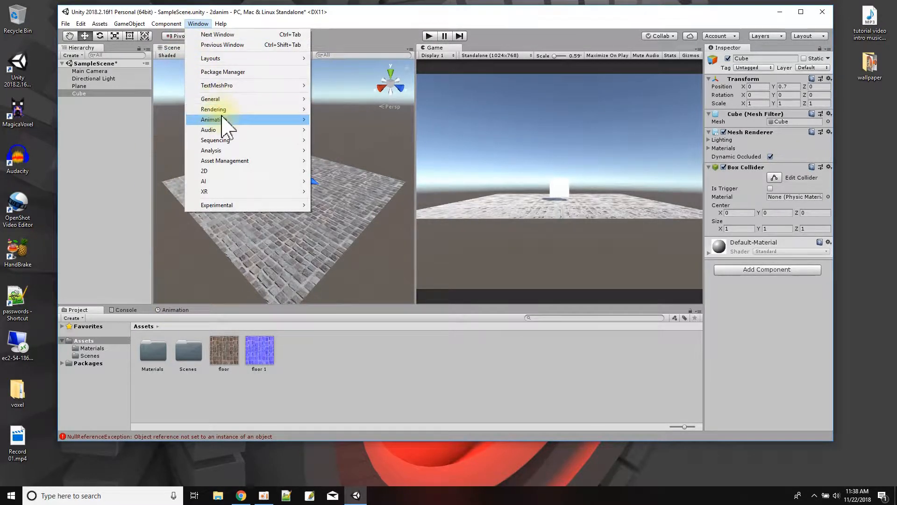
mouse_move(260, 120)
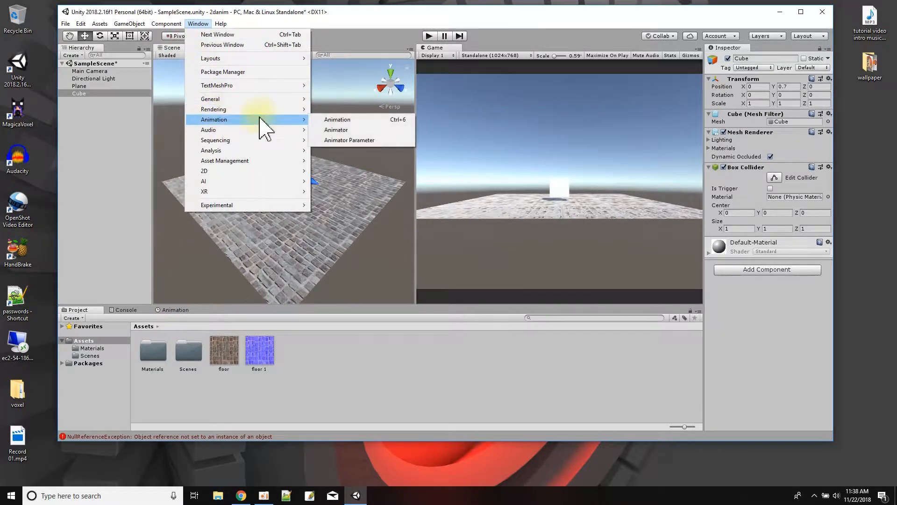
click(337, 120)
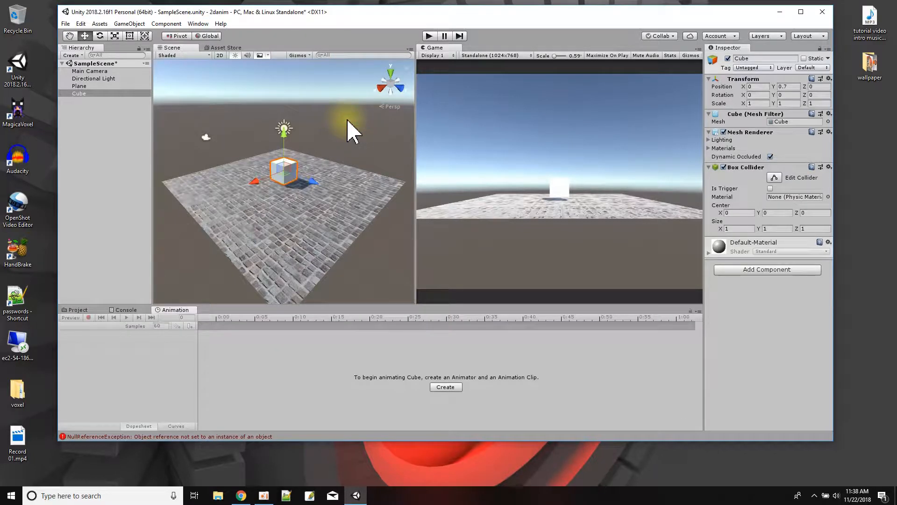
drag(176, 310, 315, 154)
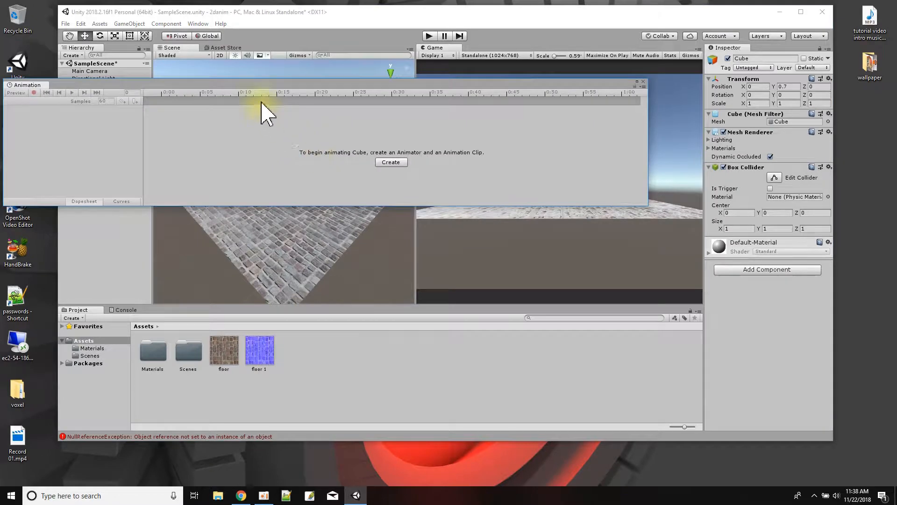
drag(254, 94, 432, 94)
drag(197, 95, 147, 310)
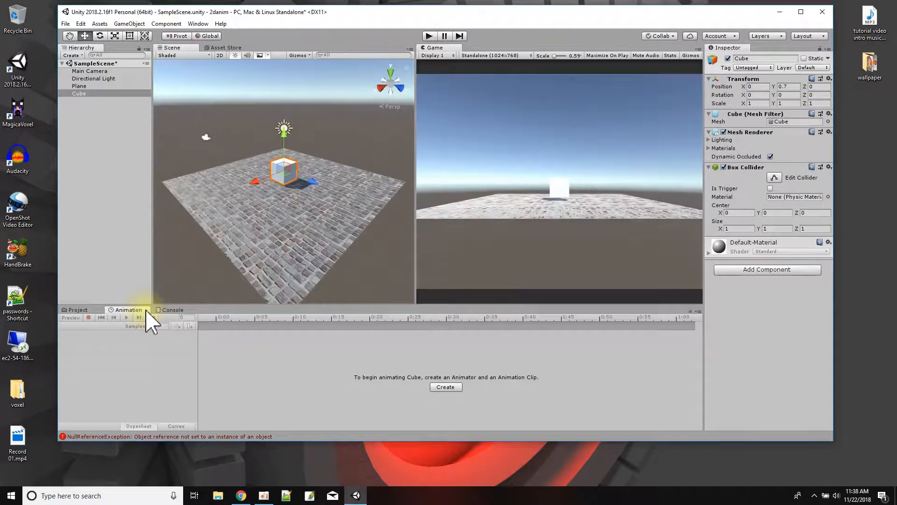
Step: Create an animation clip named anim-01 for the cube and turn on keyframe recording
click(445, 387)
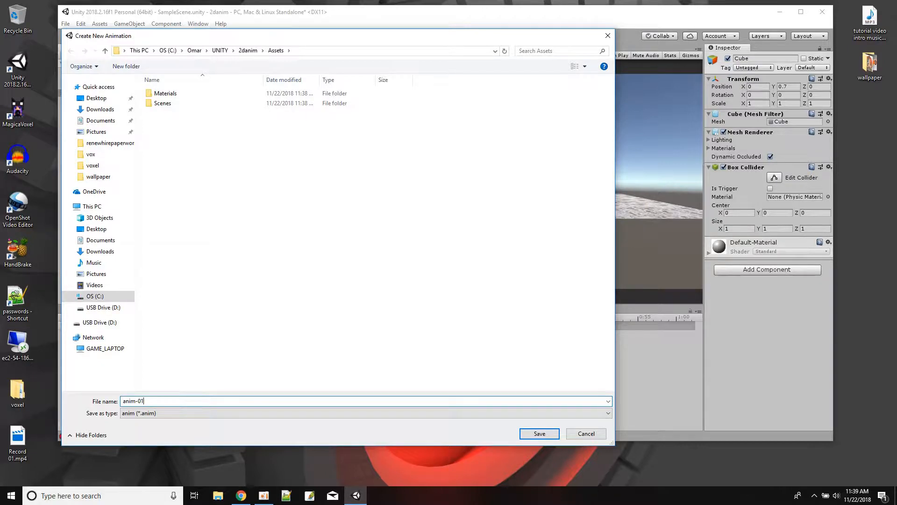
key(Return)
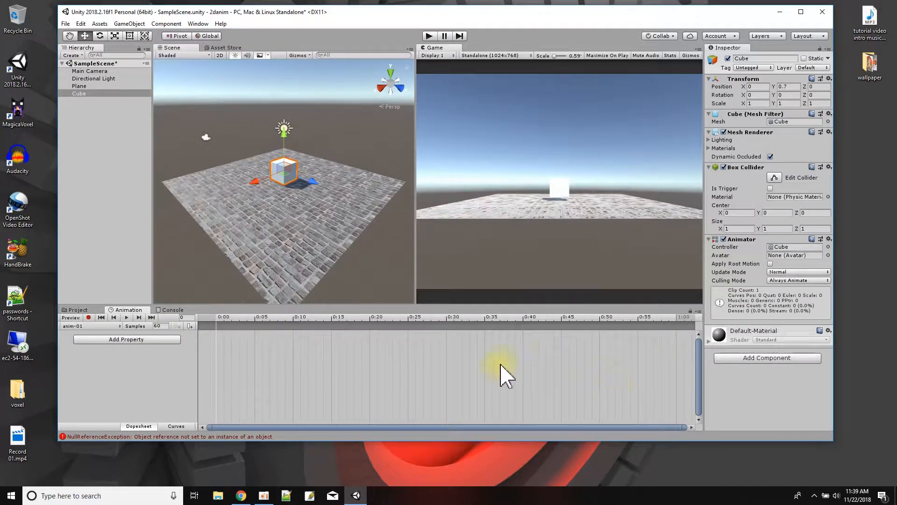
click(88, 317)
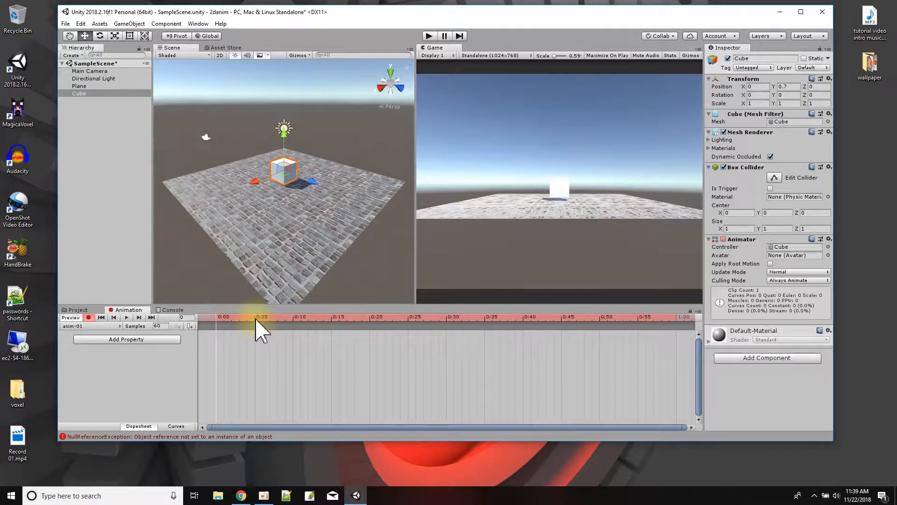
Step: Keyframe the cube's position at frames 5, 10, 15, 20 and 25: about Z 3.81, X 4.22, Z -1.79, X -0.14 and Y 2.78 respectively
drag(312, 185, 364, 215)
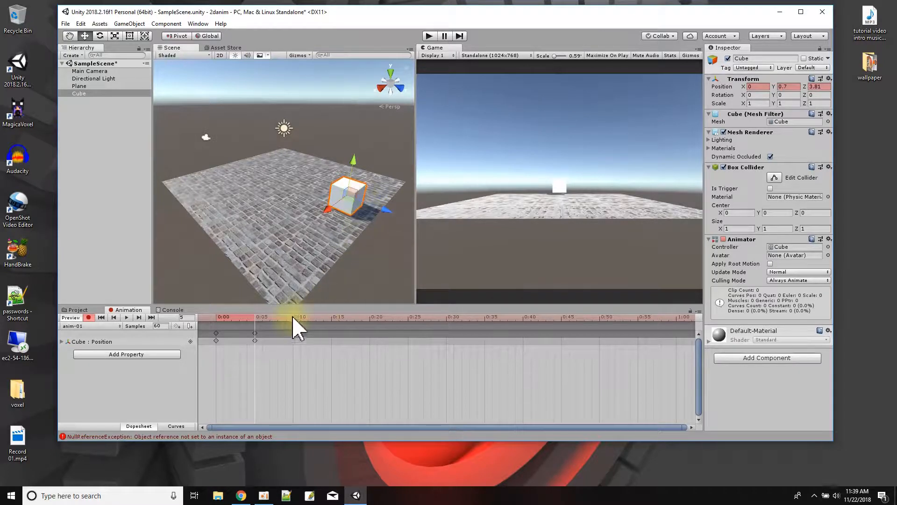
drag(330, 216, 295, 270)
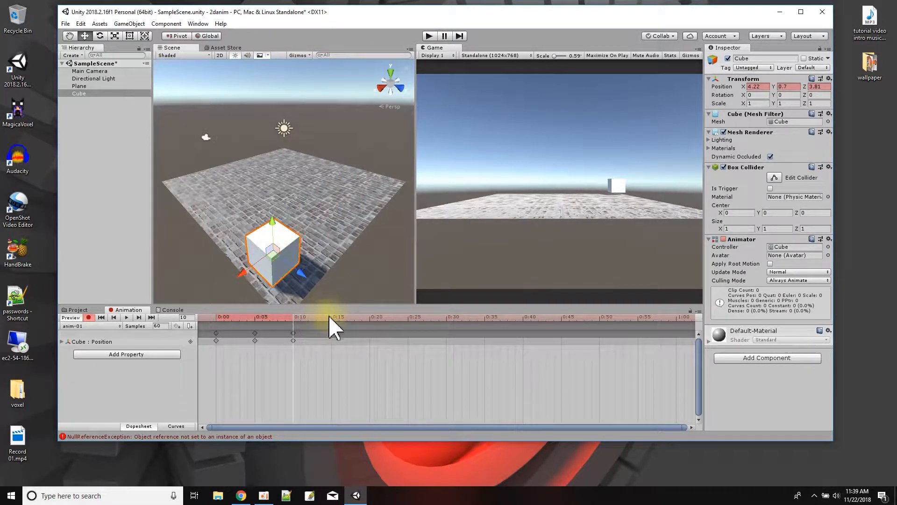
drag(300, 279, 185, 187)
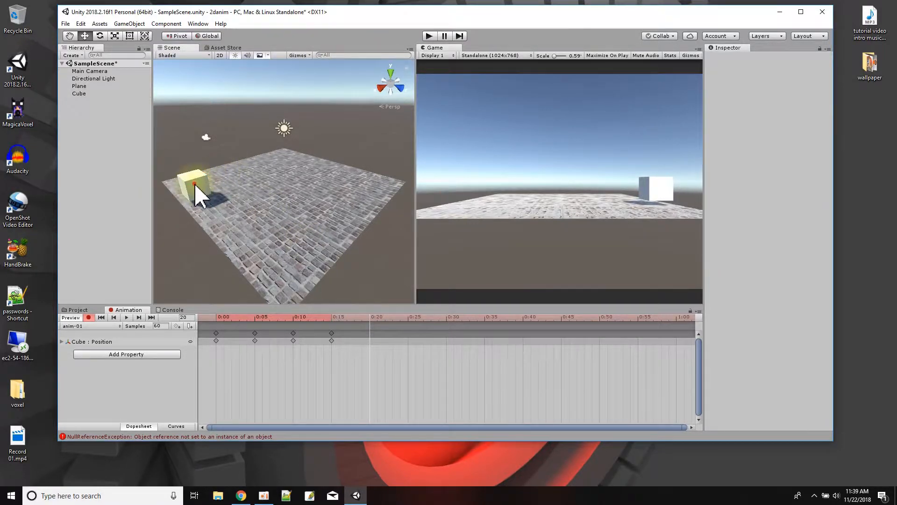
drag(159, 200, 243, 169)
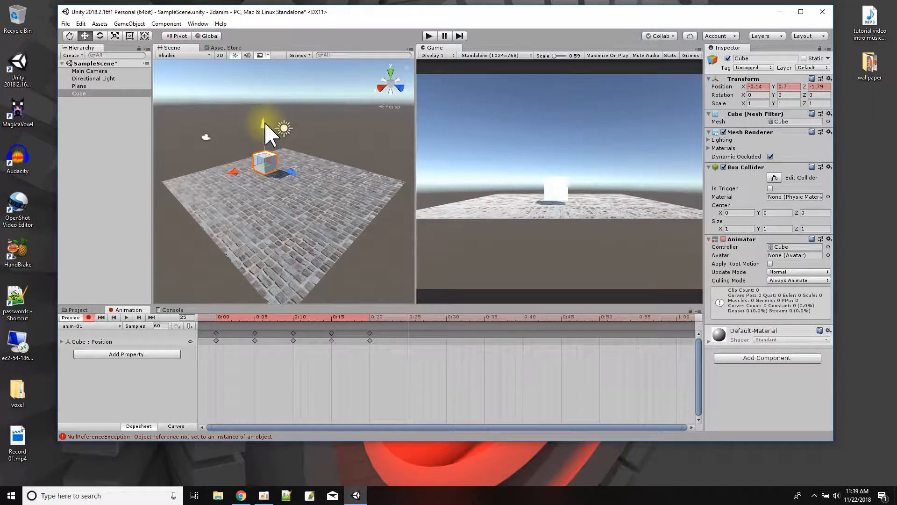
drag(264, 124, 265, 95)
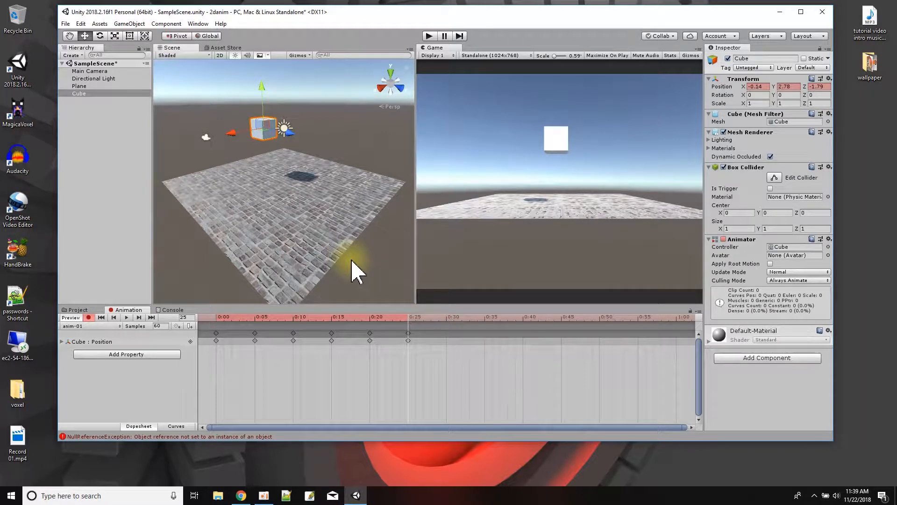
Step: Copy the cube's frame 0 position keyframe to frame 30 and return the timeline to frame 0
drag(230, 357, 203, 333)
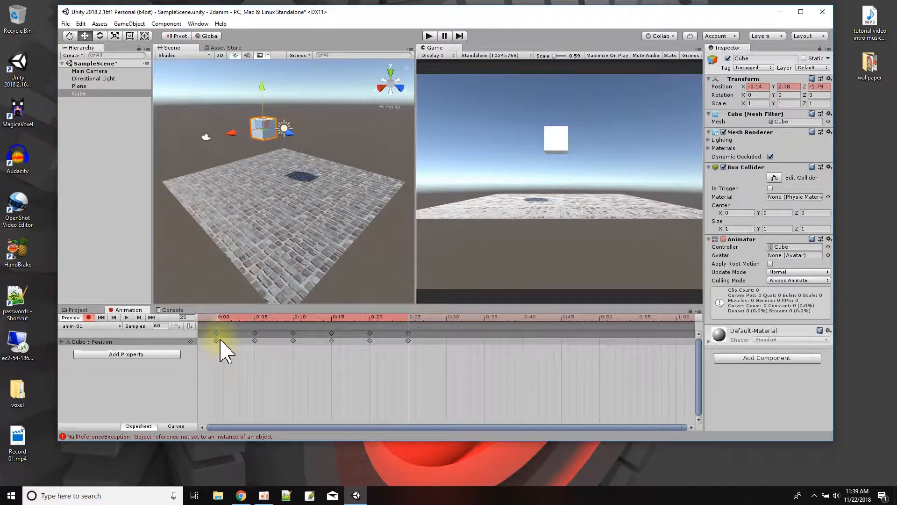
click(447, 318)
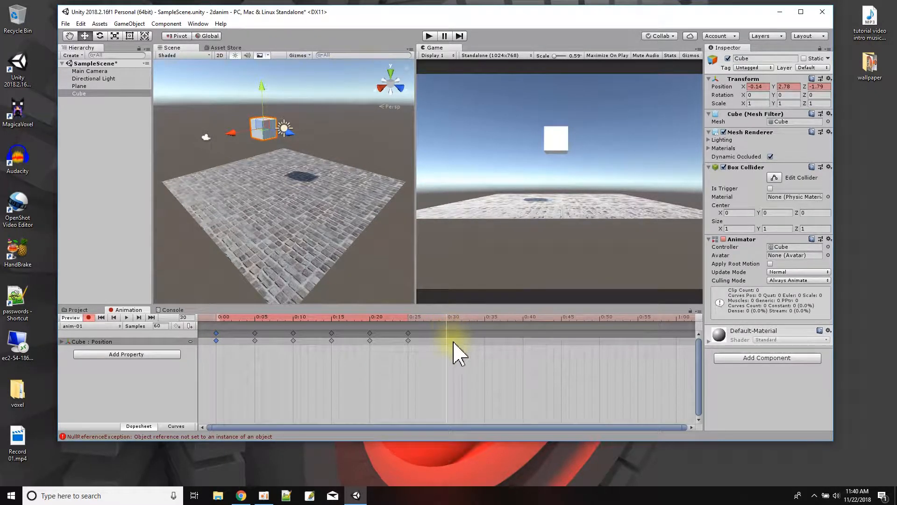
key(ctrl+v)
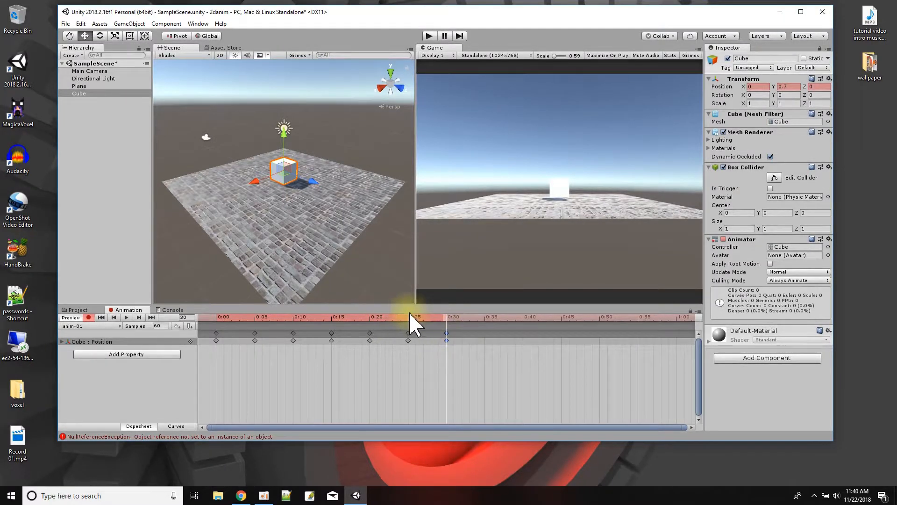
drag(224, 317, 130, 319)
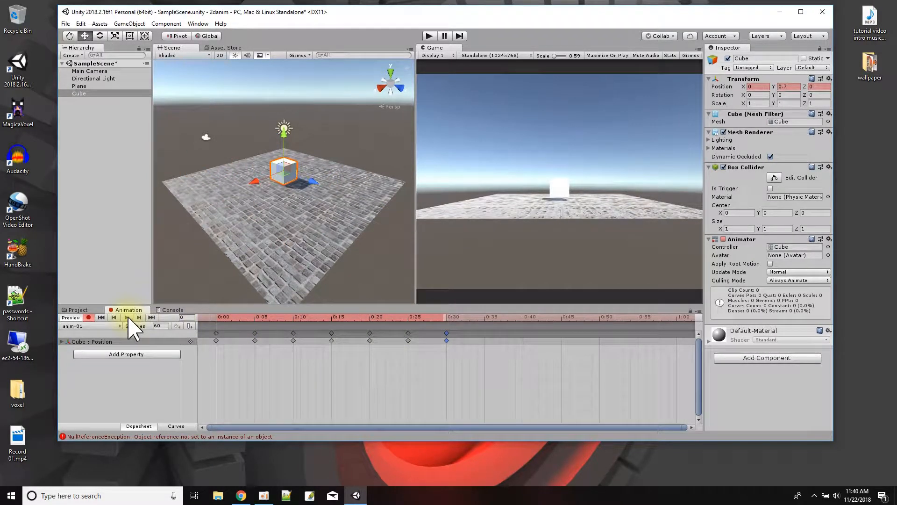
Step: Preview the clip and stretch all of the cube's position keyframes so the last one lands at about frame 100
click(128, 318)
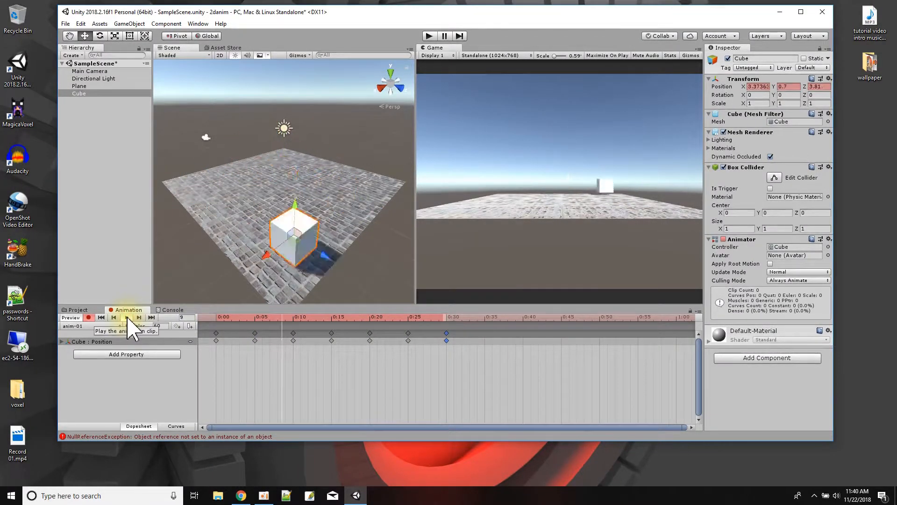
click(127, 319)
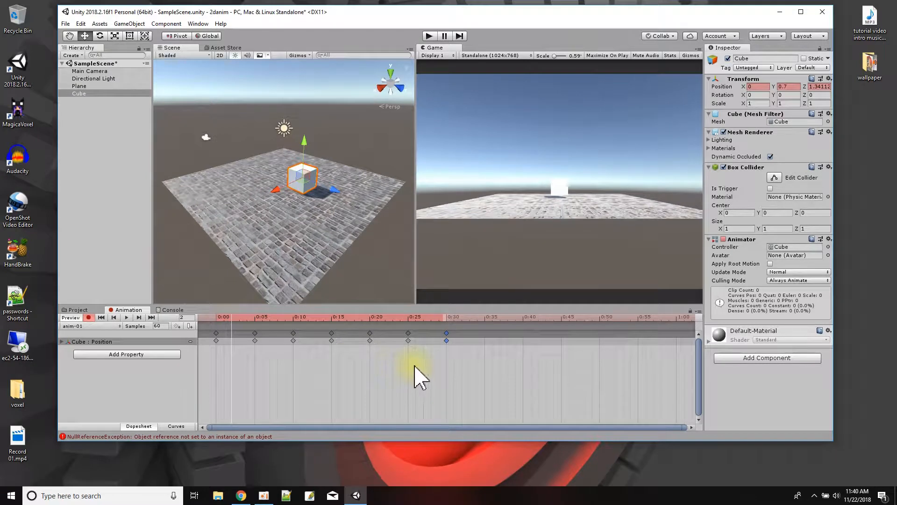
scroll(419, 376, down, 5)
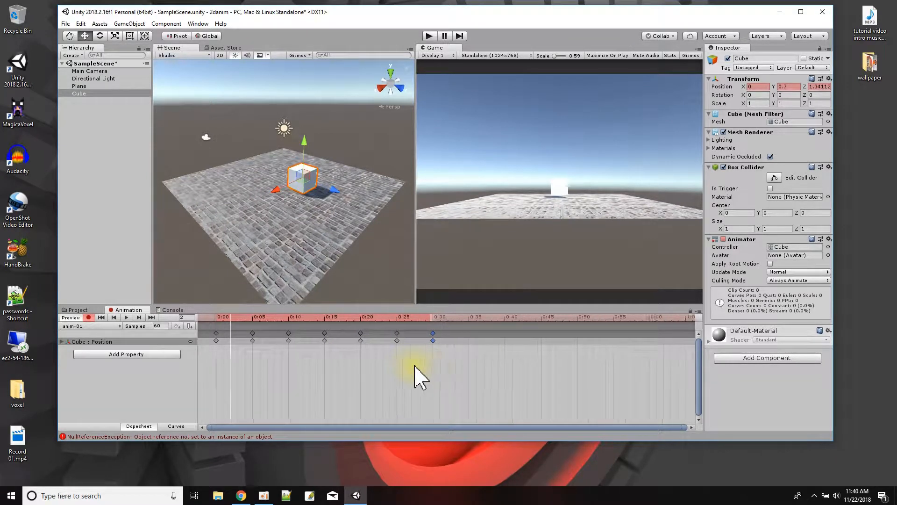
scroll(362, 360, down, 1)
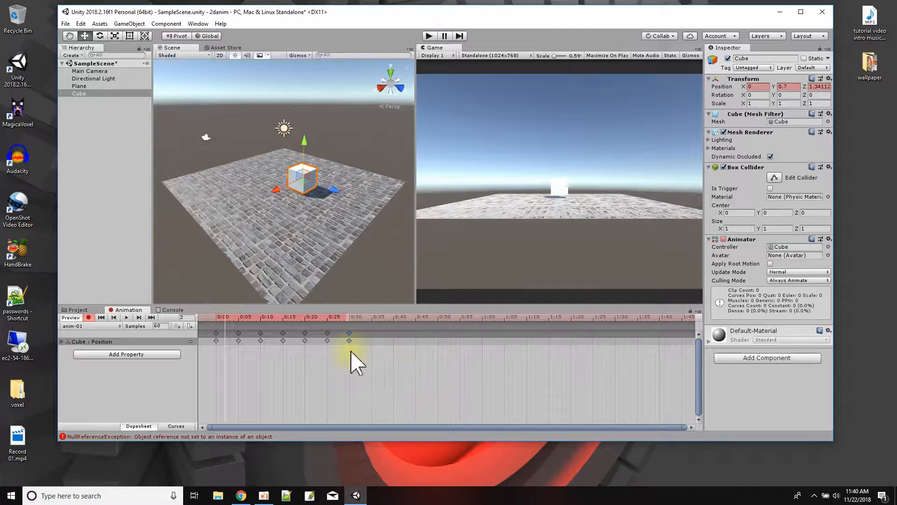
drag(381, 360, 206, 327)
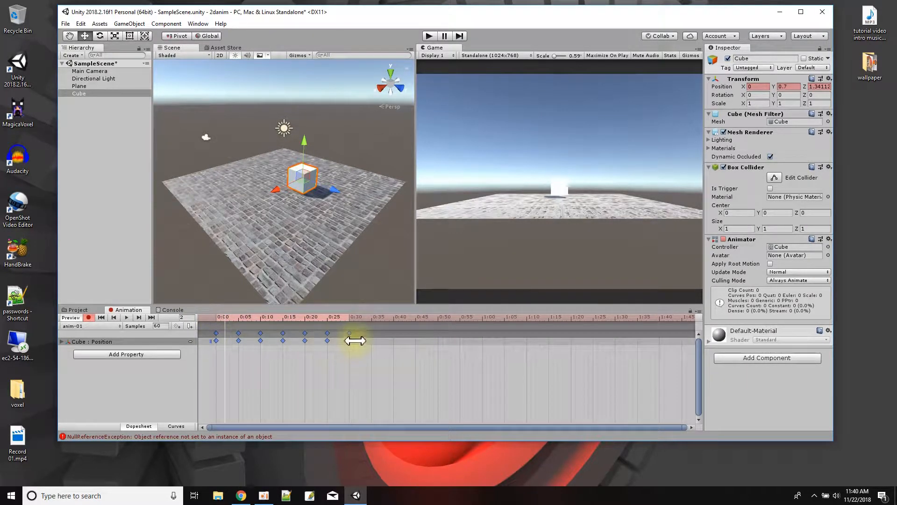
drag(356, 342, 666, 358)
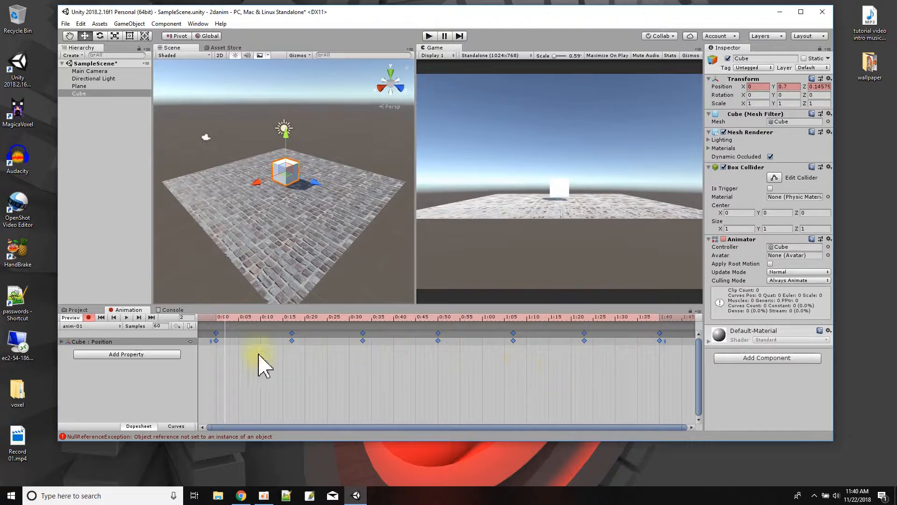
Step: Play back the stretched animation, stop it and deselect the keyframes
click(126, 317)
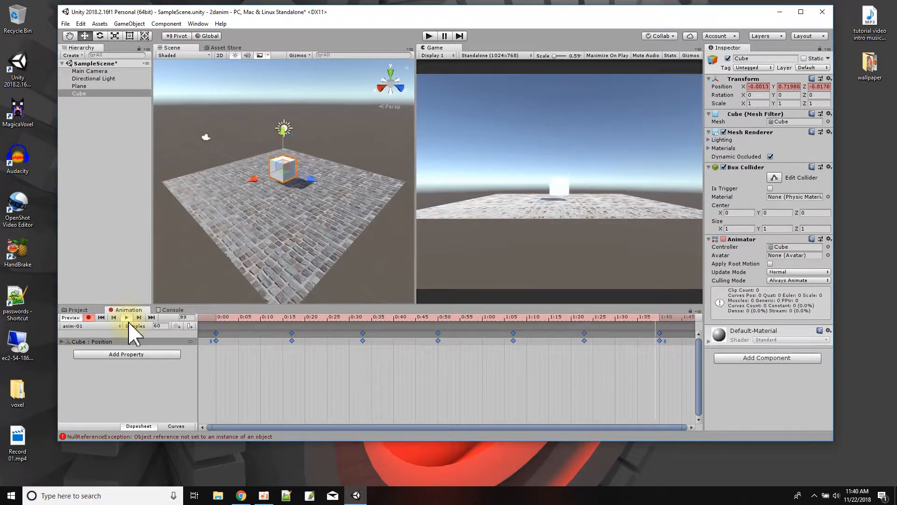
click(127, 317)
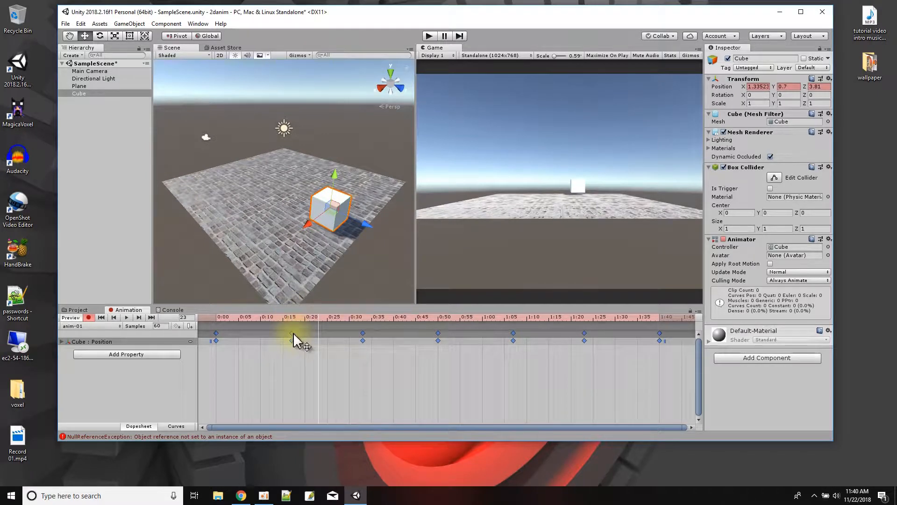
click(293, 349)
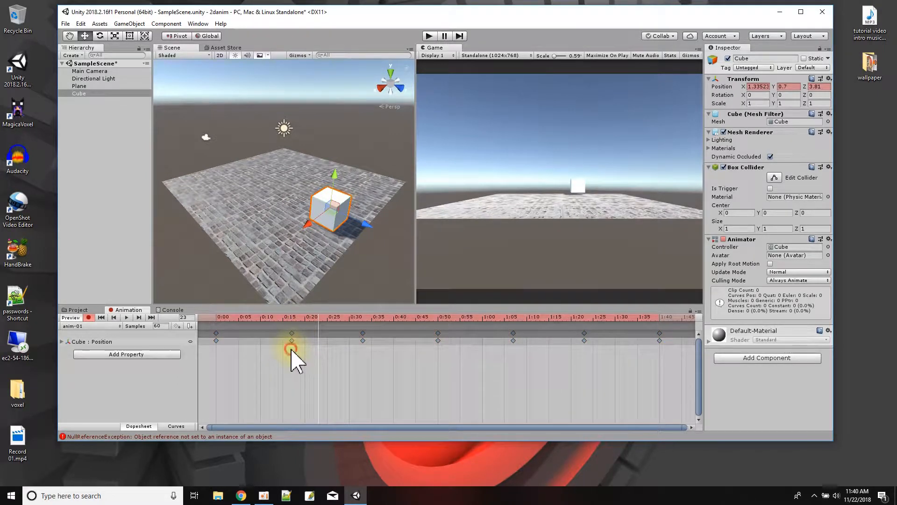
Step: Keyframe the cube's rotation at frames 10, 41 and 75: about Y -30.1, X -39.89 and Z -49.13 respectively
click(261, 317)
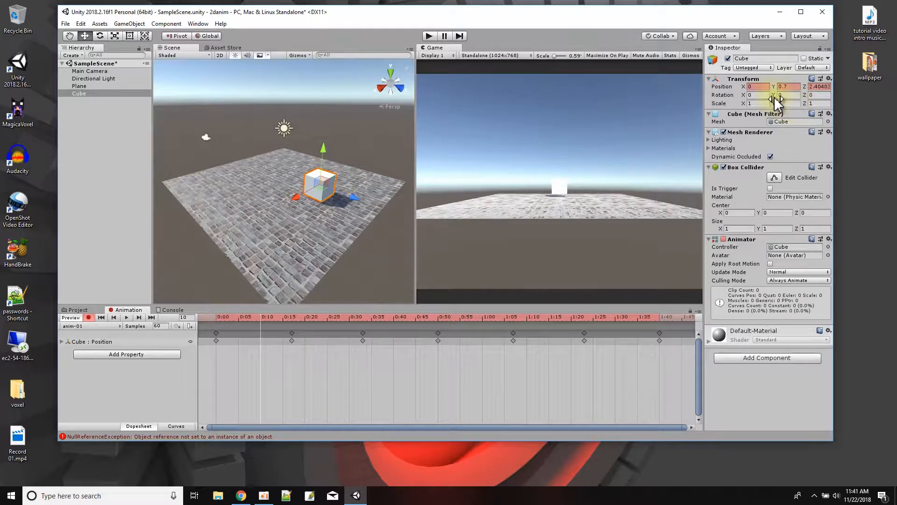
drag(775, 98, 307, 125)
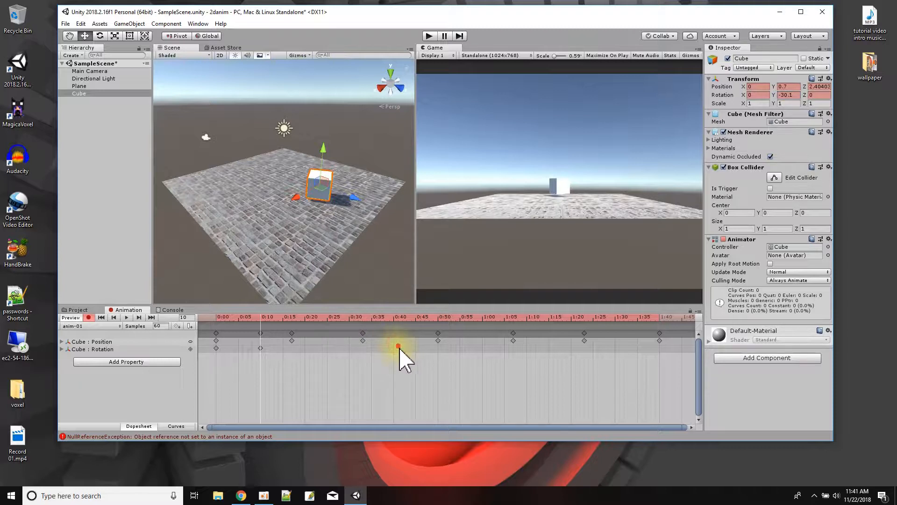
click(398, 317)
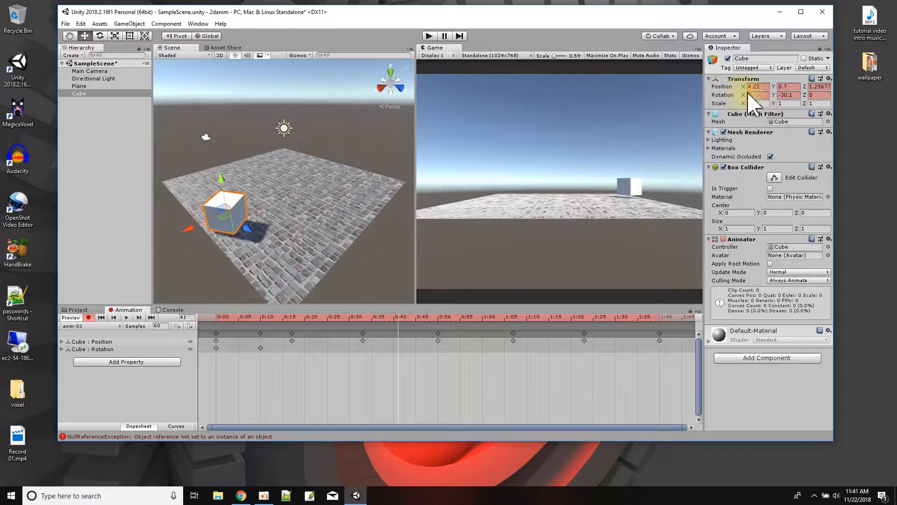
drag(746, 99, 125, 84)
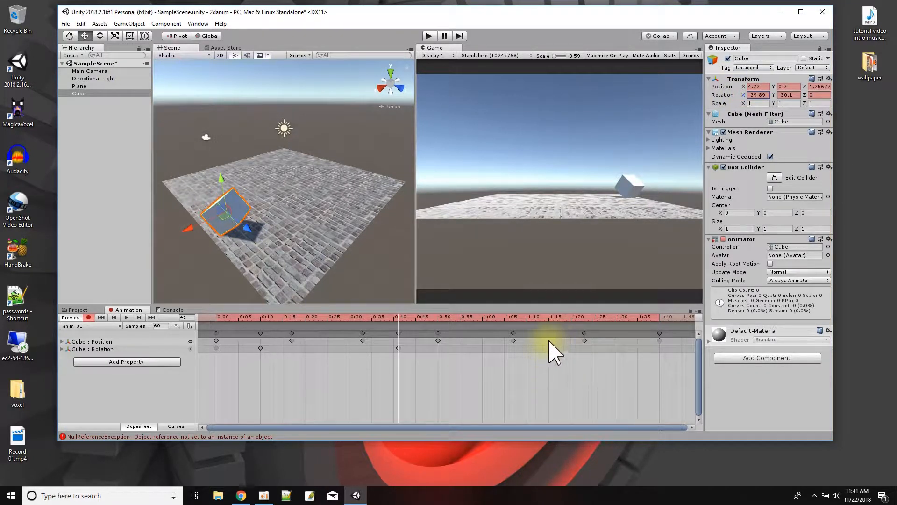
click(549, 317)
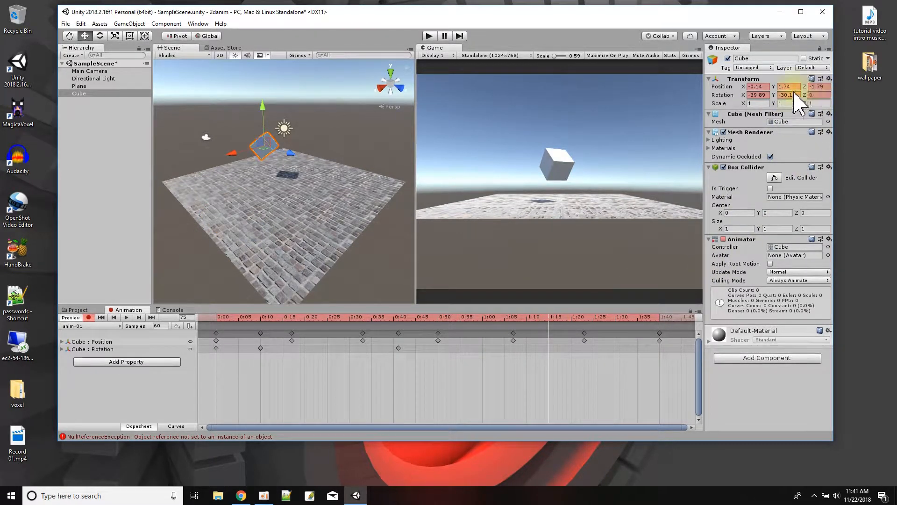
drag(810, 96, 737, 86)
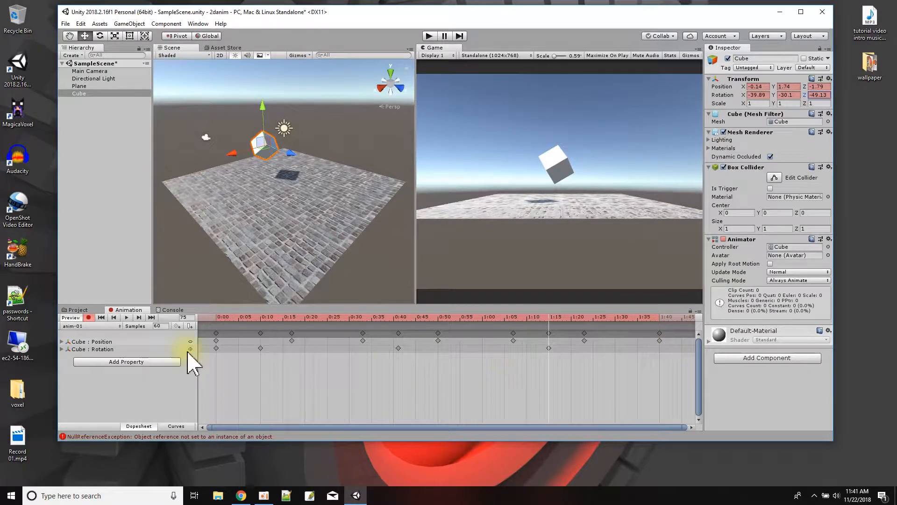
Step: Copy the cube's frame 0 position and rotation keyframes to frame 100, moving the pasted keys there from frame 75
drag(229, 364, 197, 321)
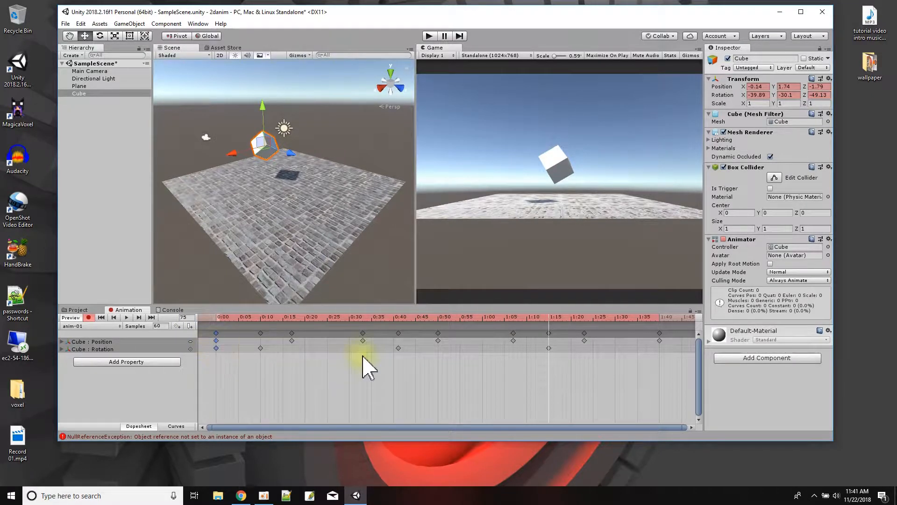
click(660, 348)
click(660, 337)
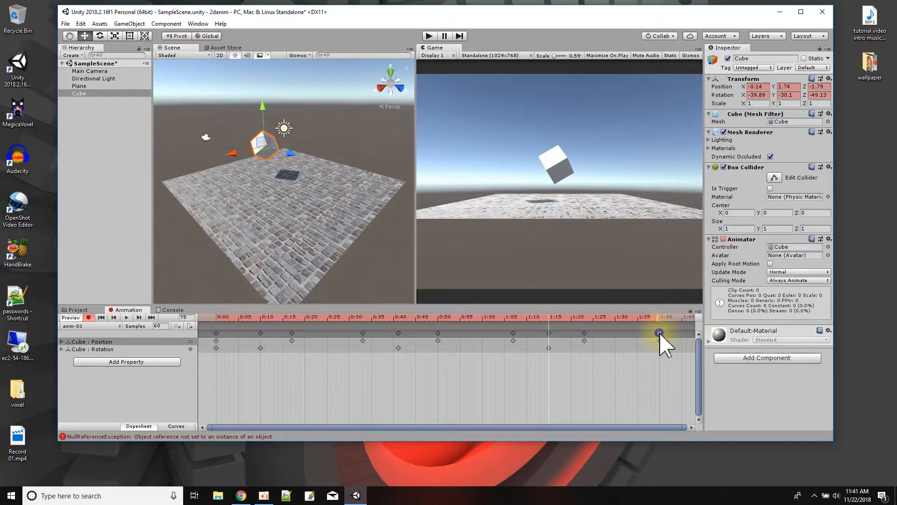
right_click(660, 333)
click(666, 343)
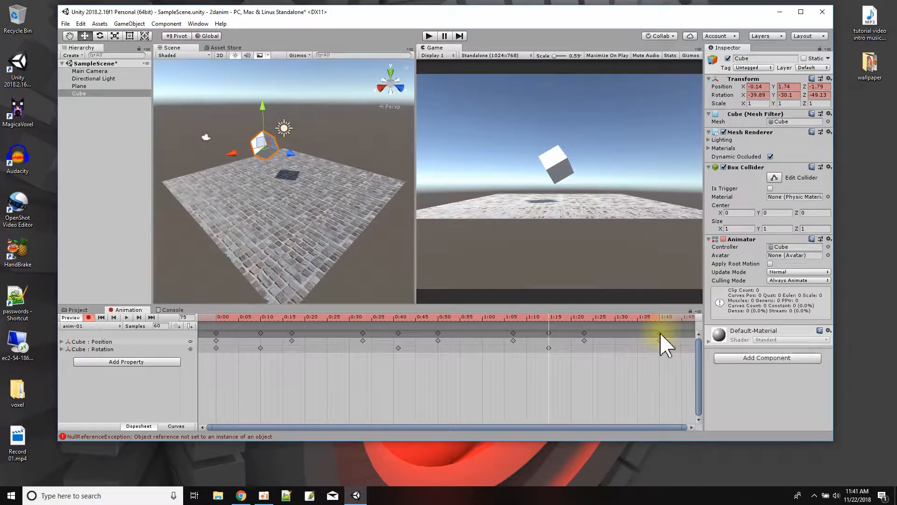
click(660, 333)
key(ctrl+v)
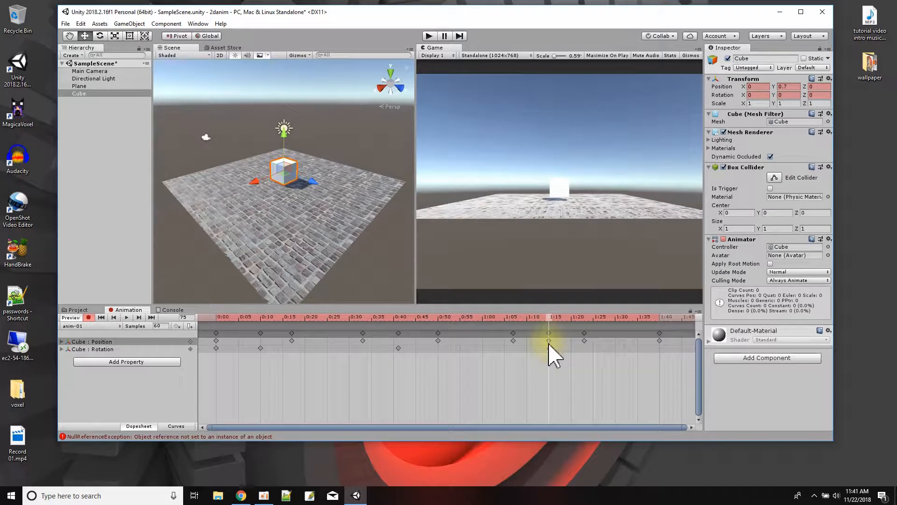
drag(550, 341, 658, 354)
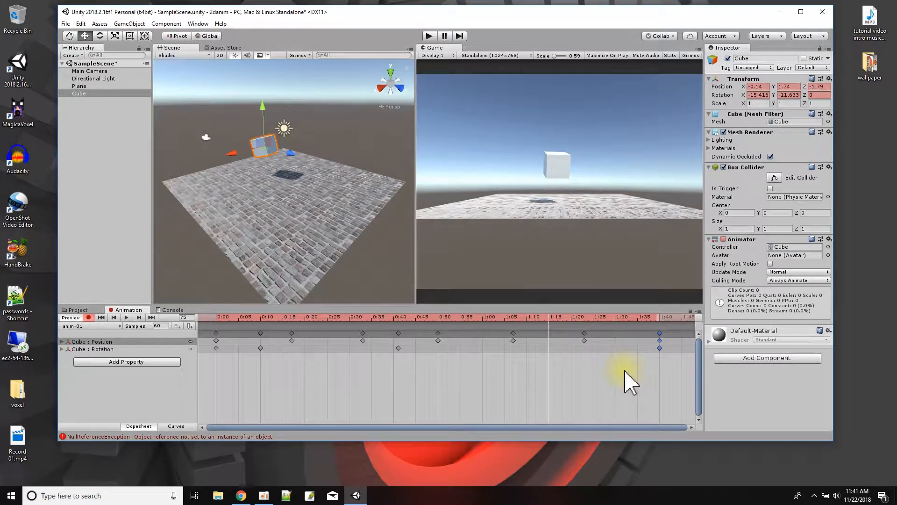
Step: Play the clip and scrub back to its start to check the combined movement and rotation
click(127, 317)
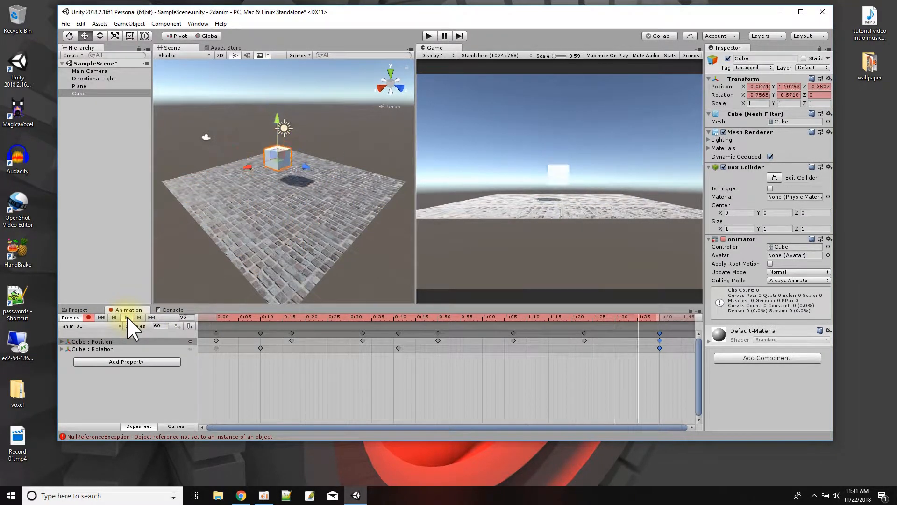
click(127, 317)
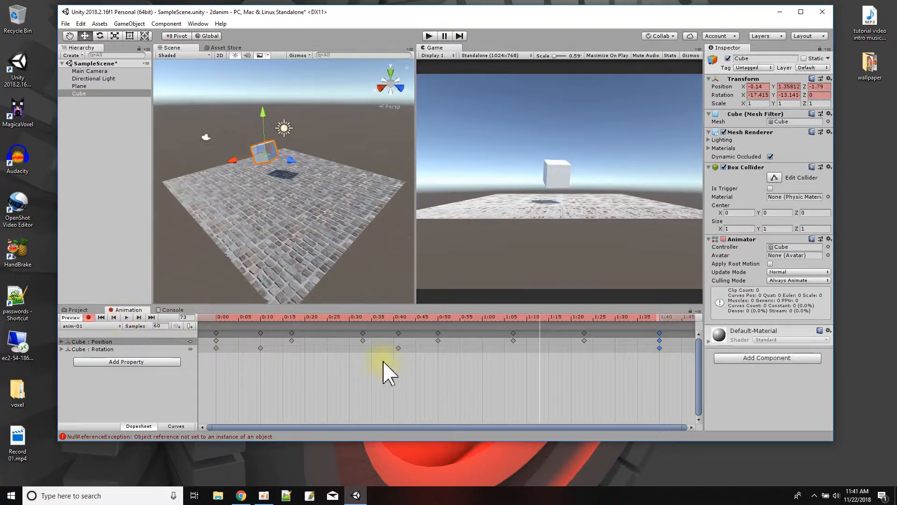
click(659, 332)
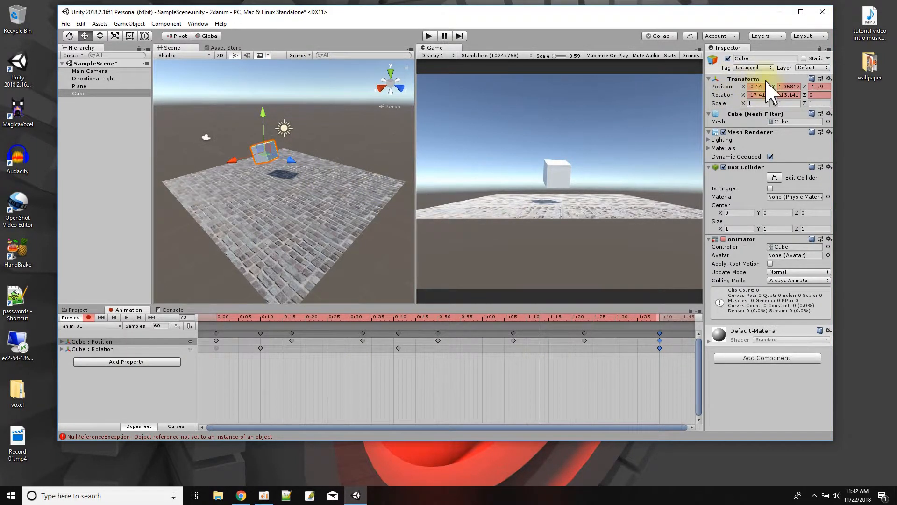
click(536, 316)
drag(502, 320, 225, 344)
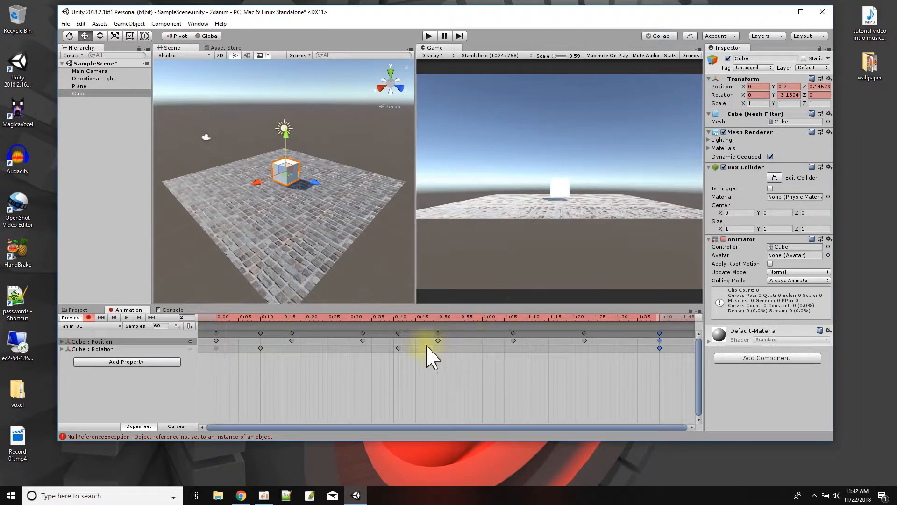
Step: Keyframe the cube's uniform scale at about 2.14 on frame 55
click(459, 318)
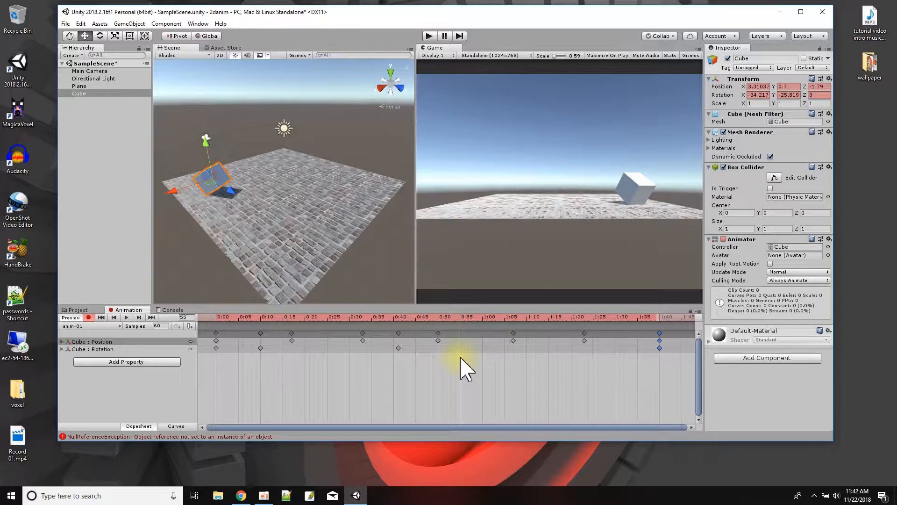
click(459, 356)
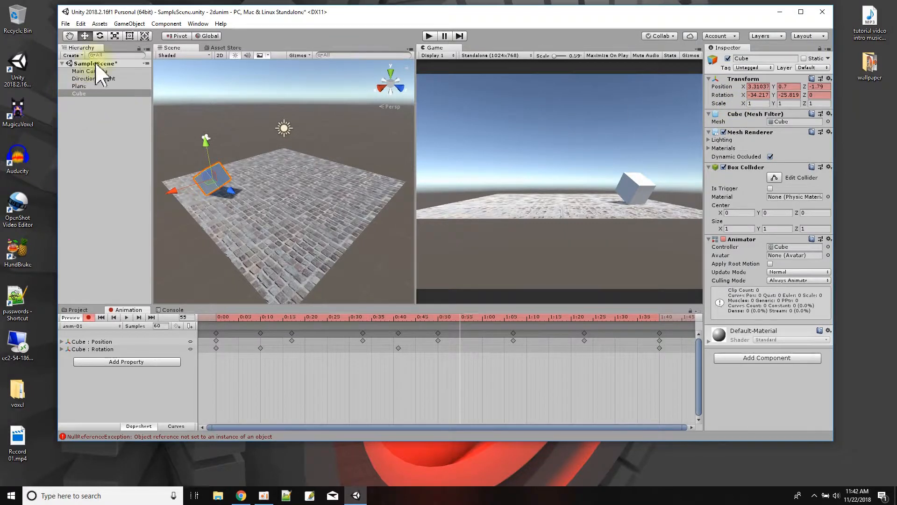
click(115, 37)
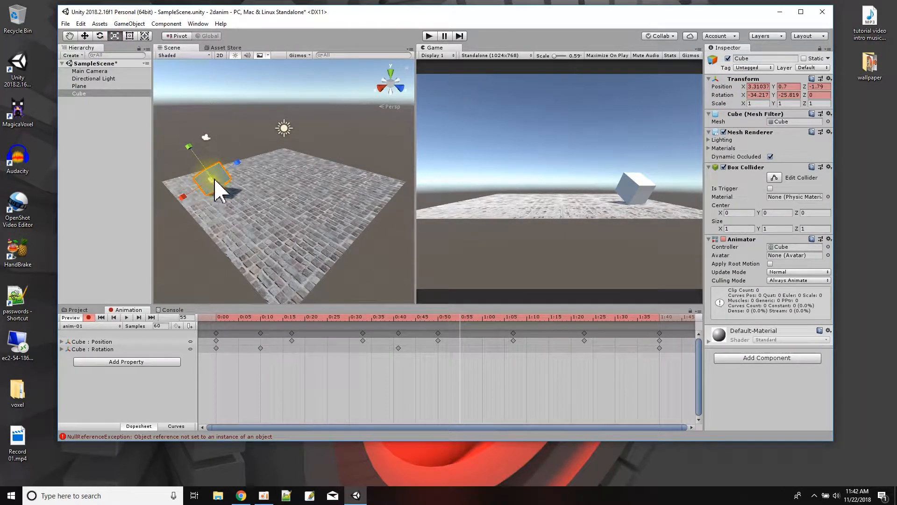
drag(215, 180, 268, 178)
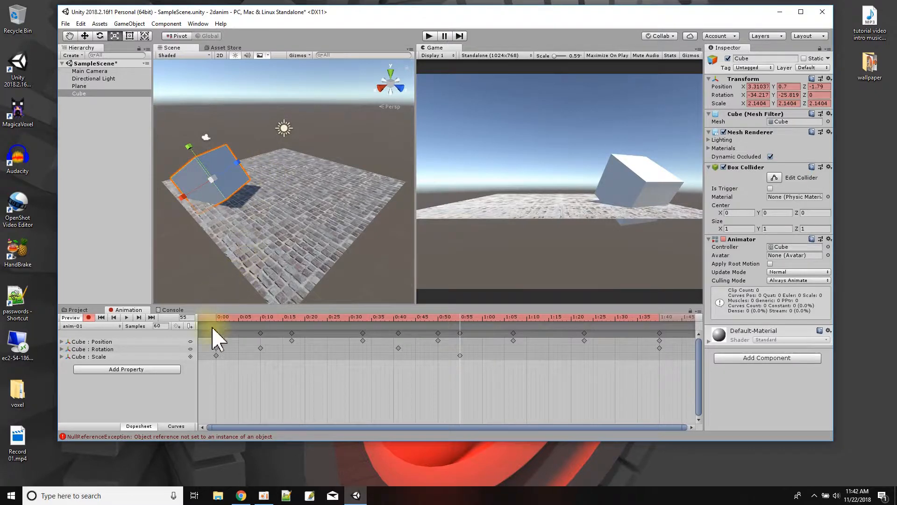
Step: Copy the cube's frame 0 scale keyframe to frame 100 and scrub through the whole clip to check it
click(216, 356)
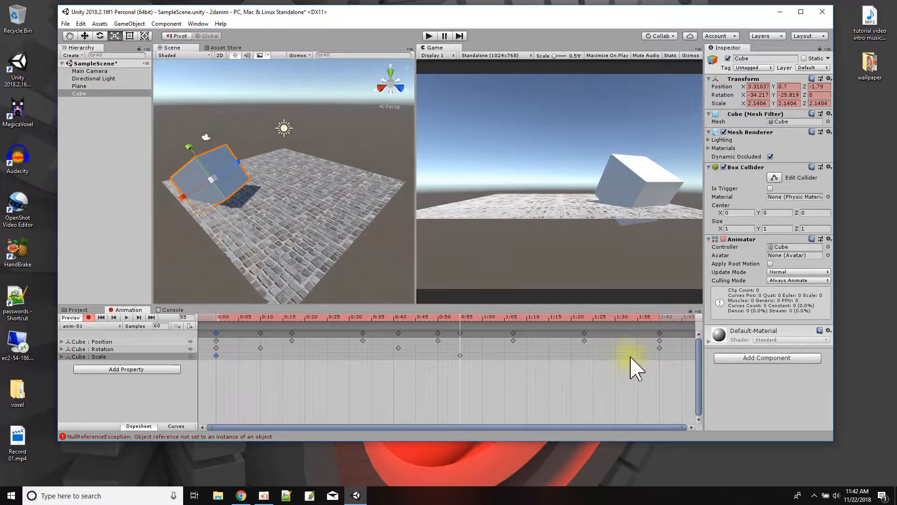
click(661, 357)
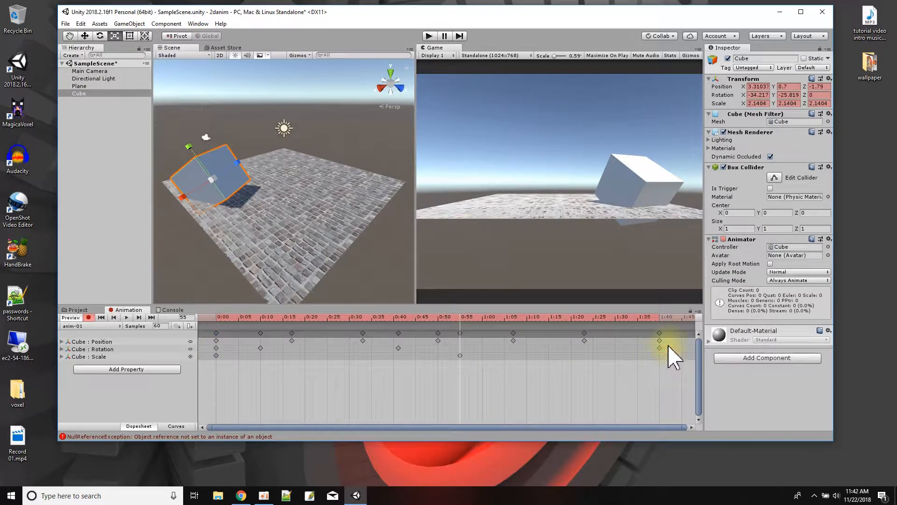
click(659, 320)
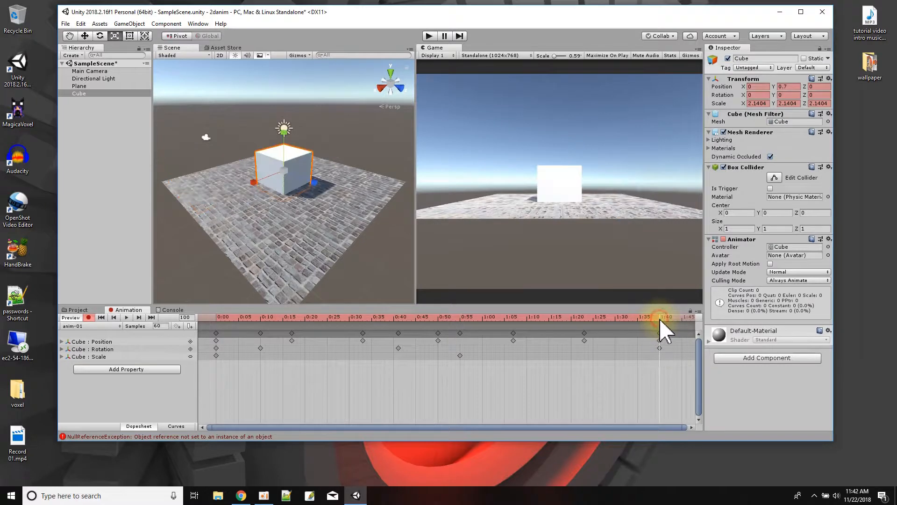
right_click(661, 363)
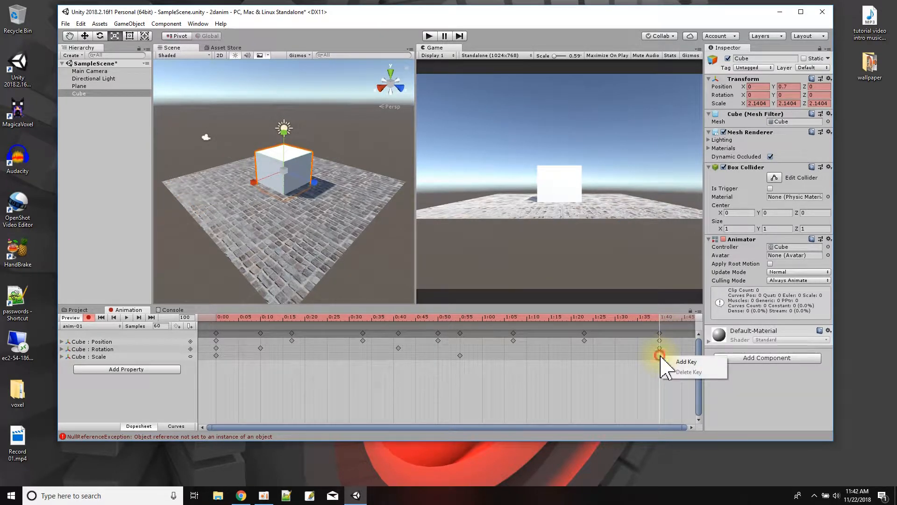
click(658, 357)
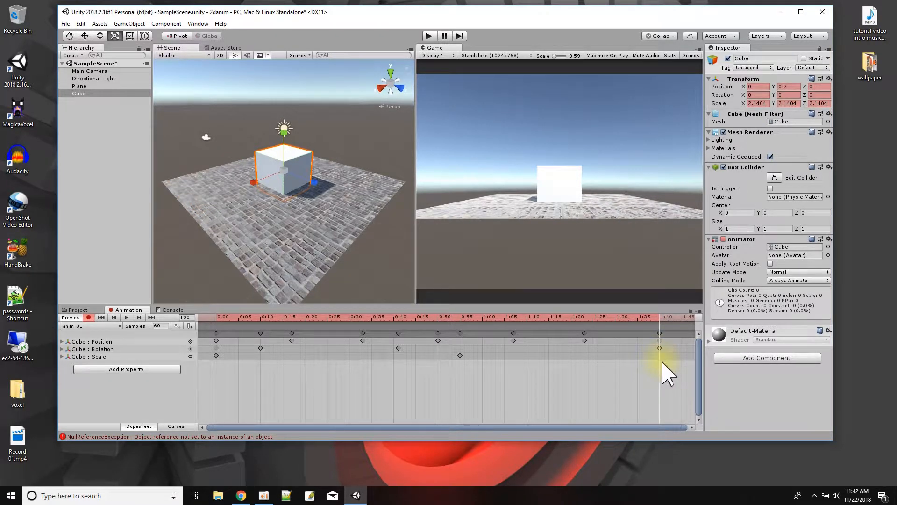
key(ctrl+v)
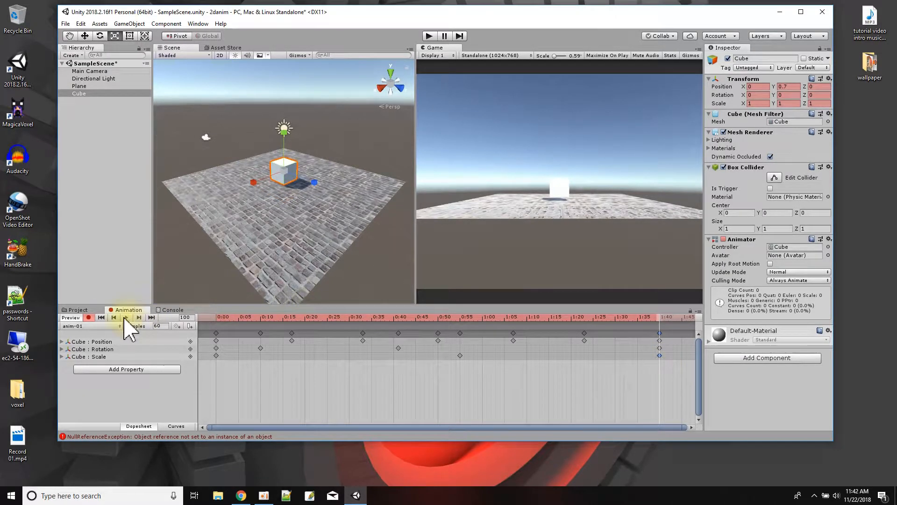
drag(224, 321, 675, 343)
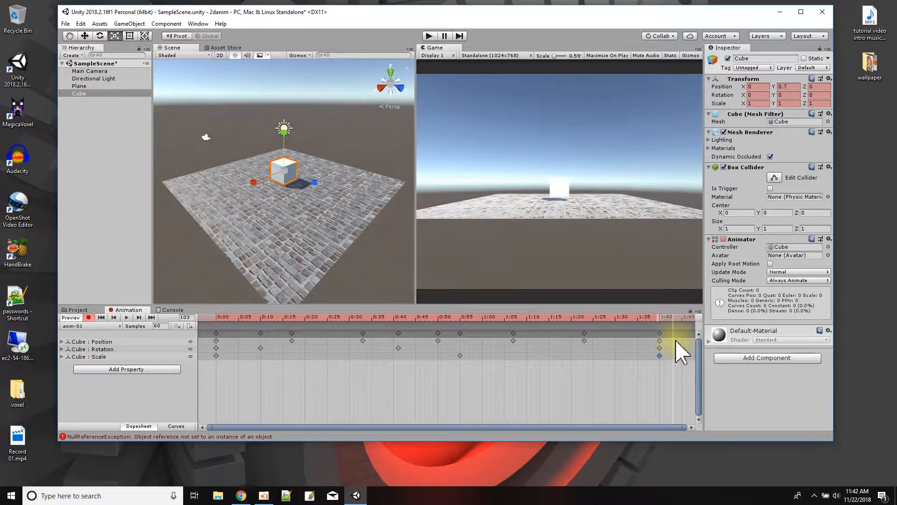
Step: Play the clip, then keyframe the cube material's albedo colour as red D91212 on frame 83
click(126, 318)
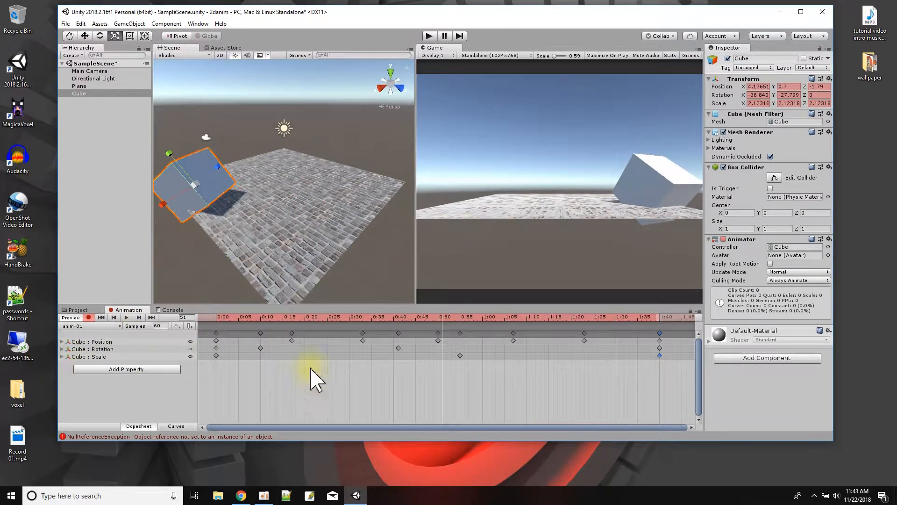
drag(329, 319, 587, 332)
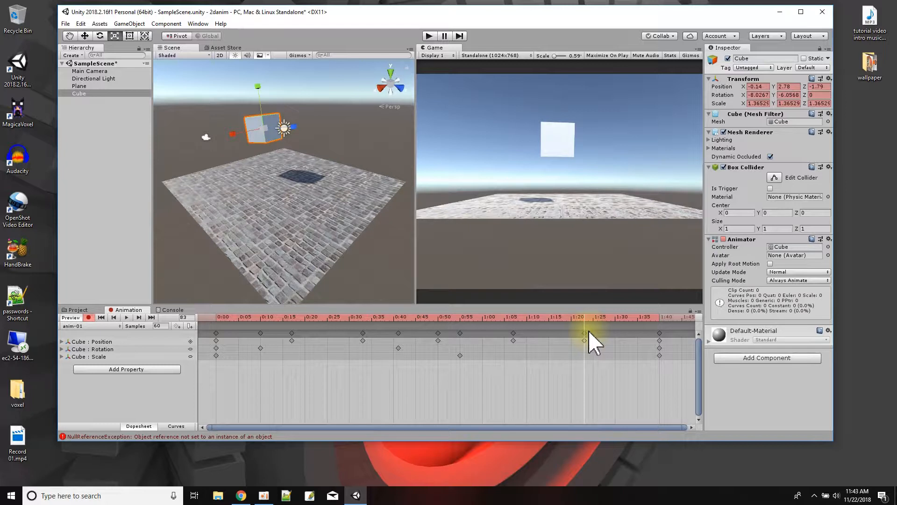
scroll(589, 341, up, 1)
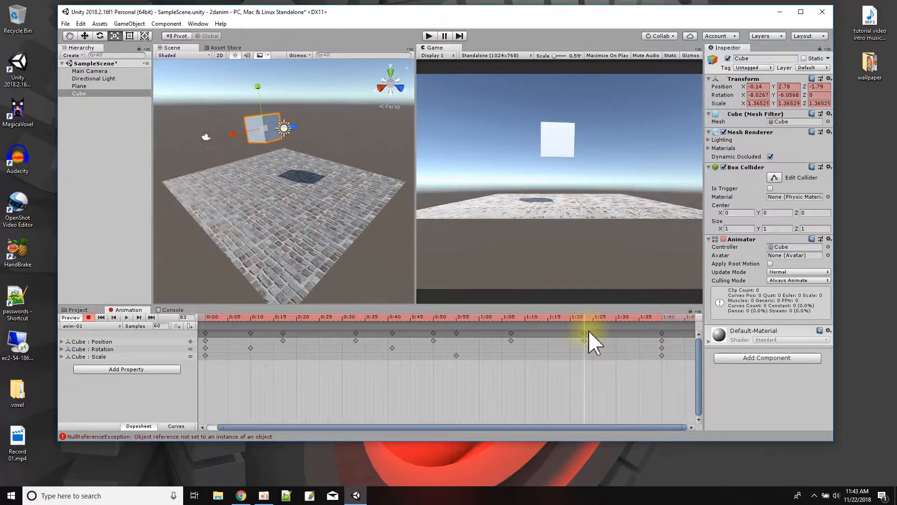
click(710, 341)
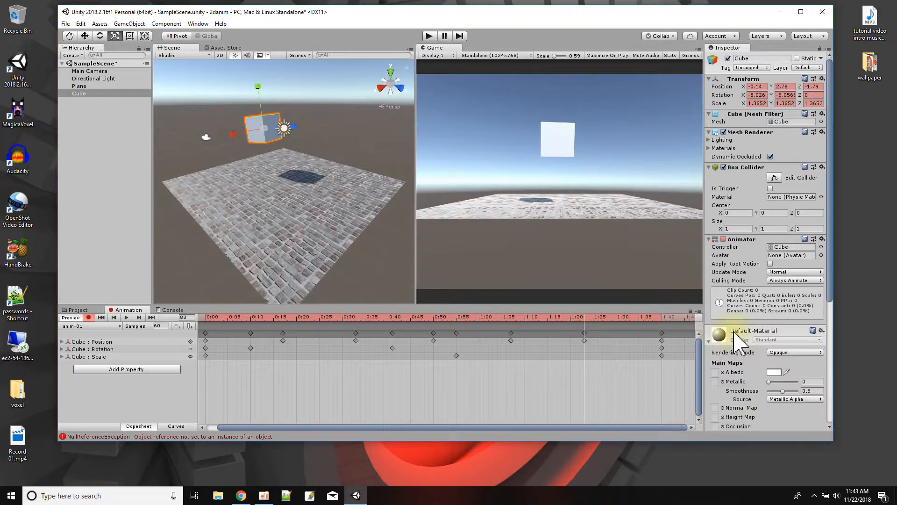
scroll(768, 338, down, 5)
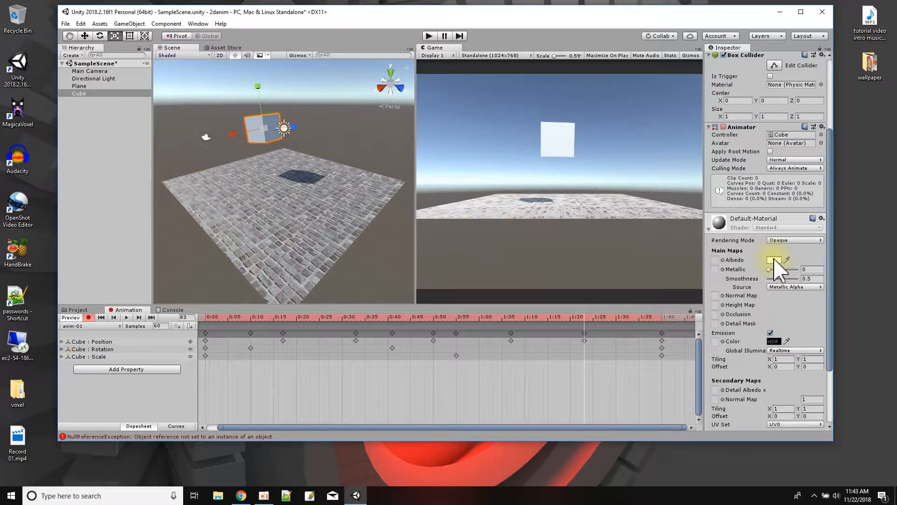
click(775, 259)
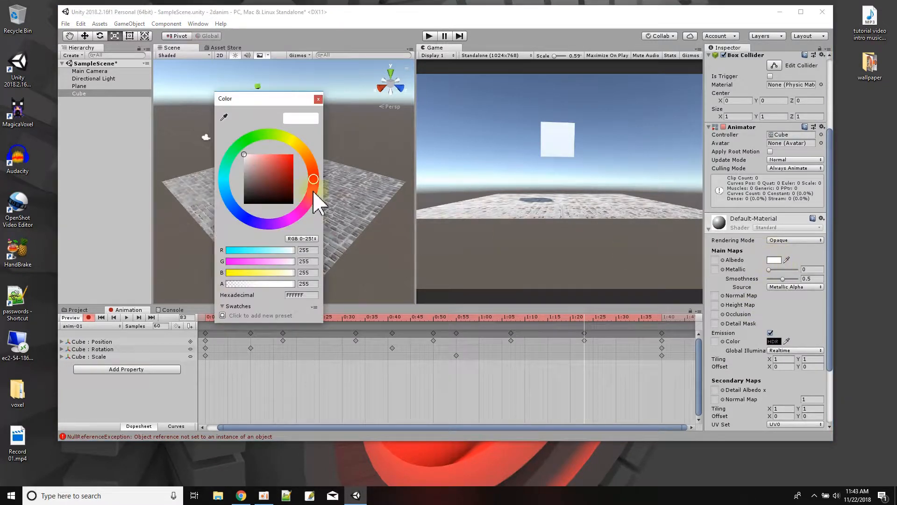
click(290, 162)
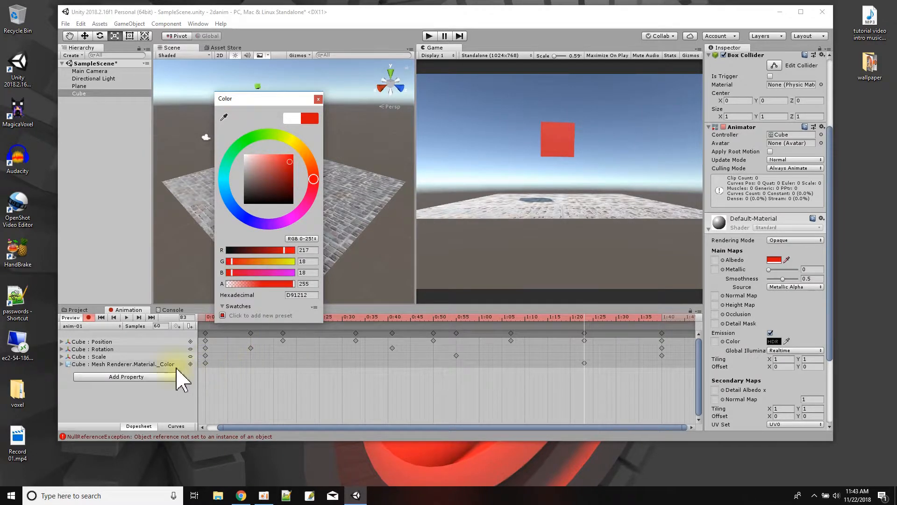
double_click(584, 363)
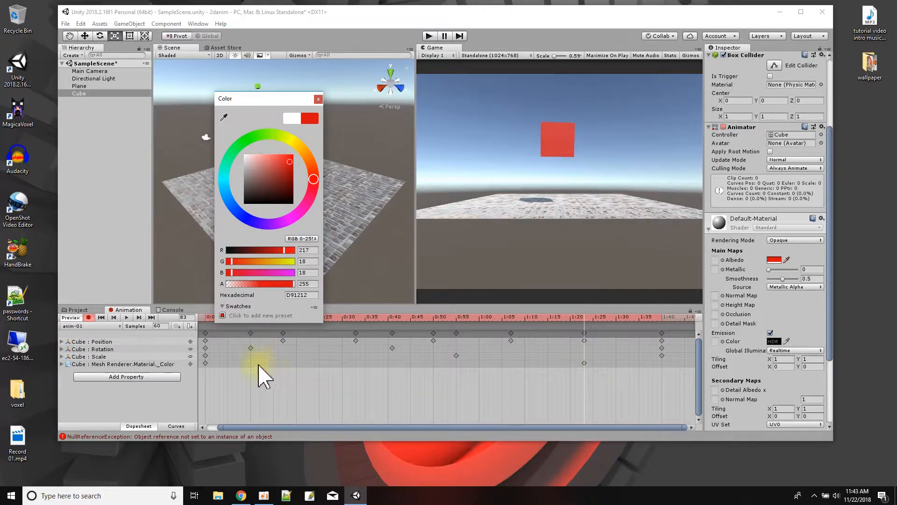
click(207, 365)
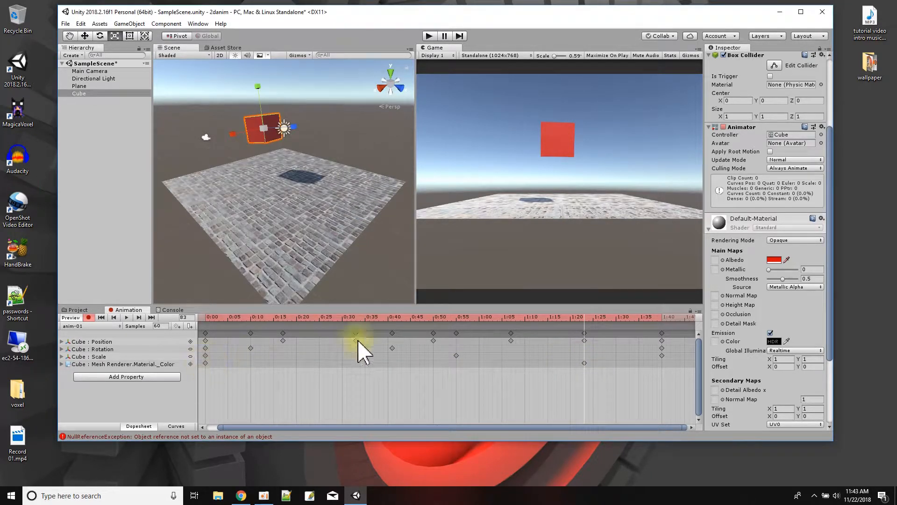
Step: Copy the cube's frame 0 material colour keyframe to frame 100, moving the pasted key there from frame 98
drag(583, 318, 655, 360)
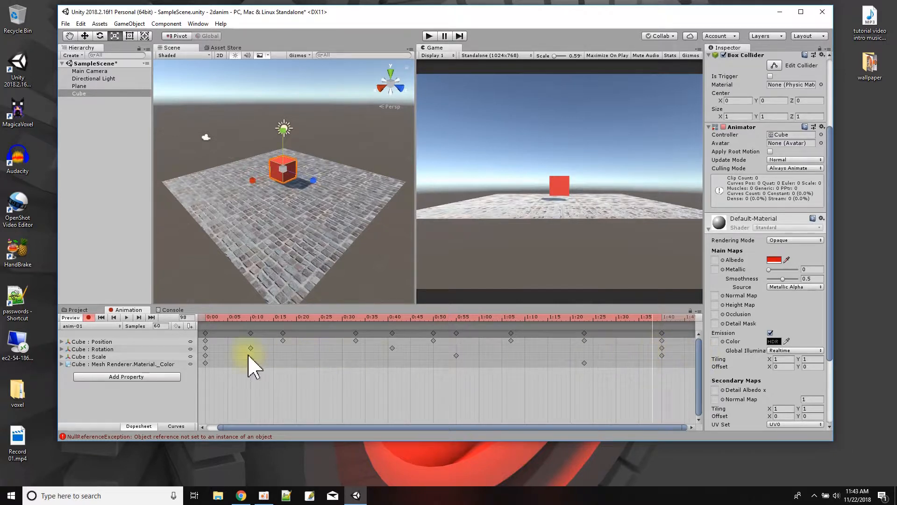
click(206, 363)
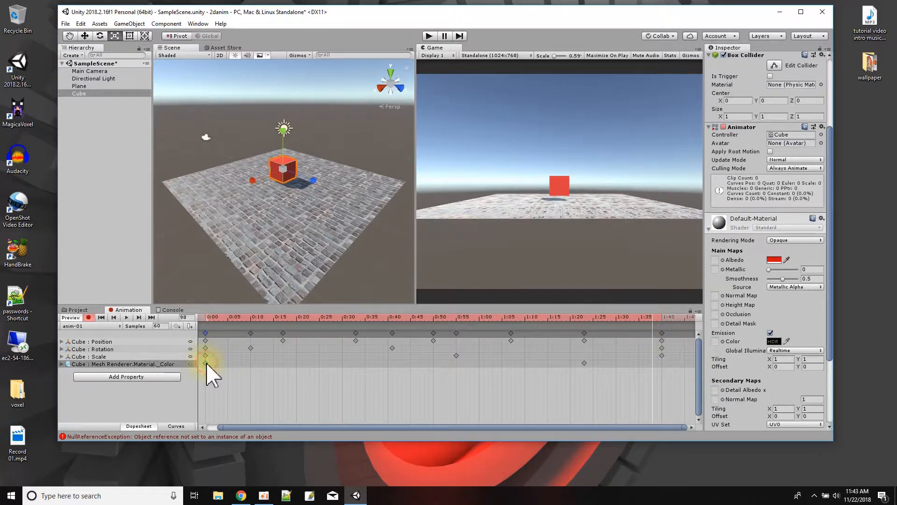
double_click(662, 364)
click(662, 355)
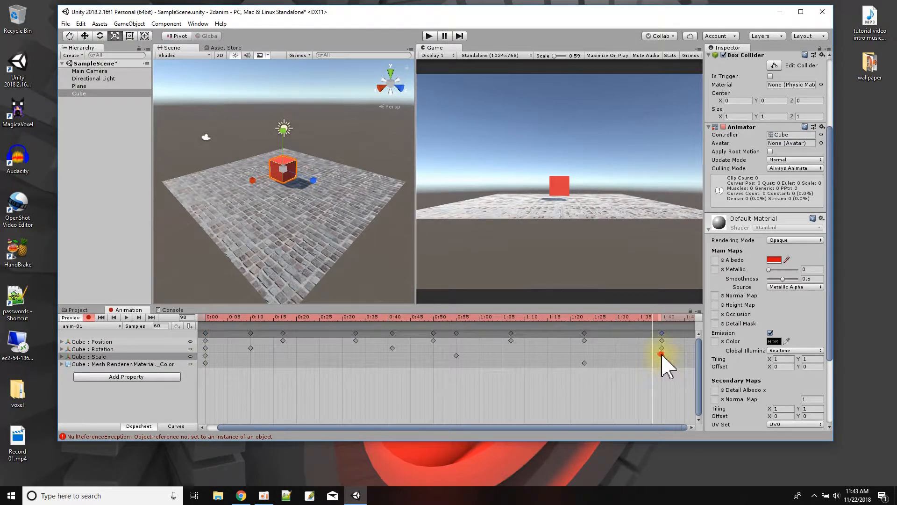
click(663, 363)
click(663, 355)
key(ctrl+v)
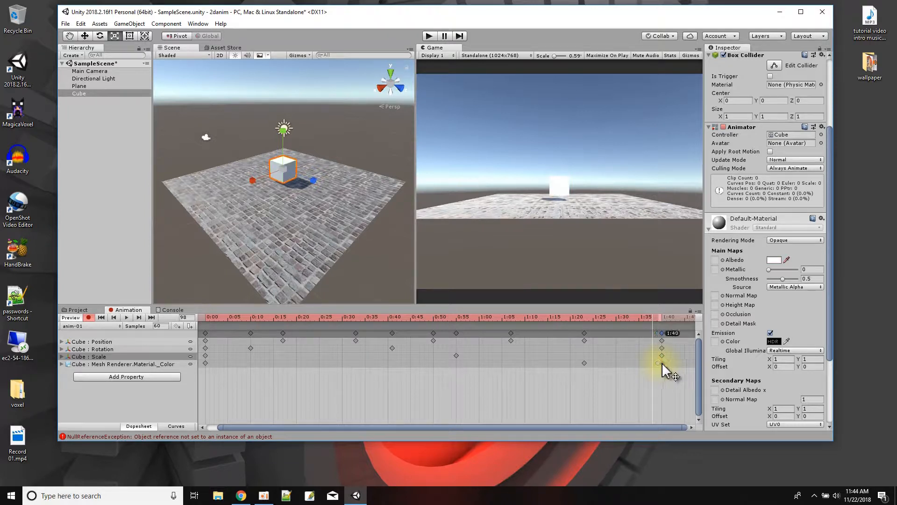
click(663, 363)
Step: Play the animation clip and run the scene in Play mode to check the cube's colour, scale and movement, and stop it
click(125, 318)
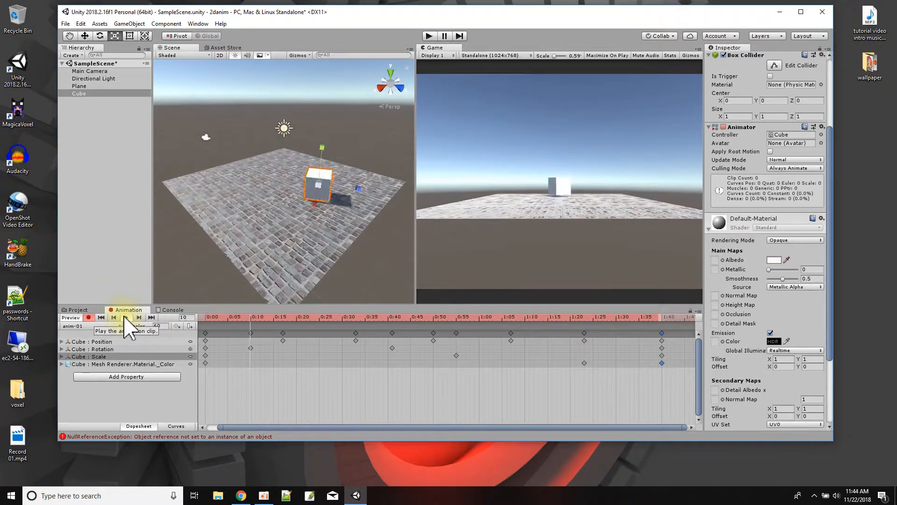
click(125, 318)
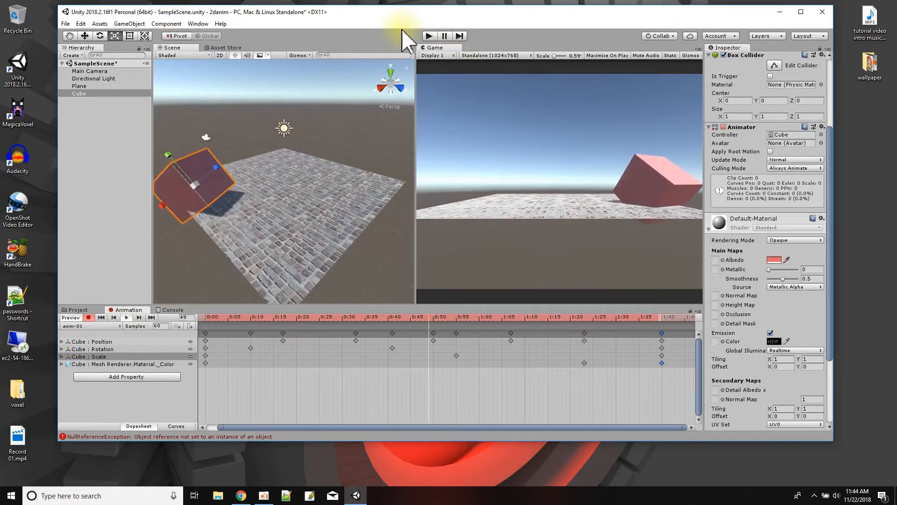
click(429, 36)
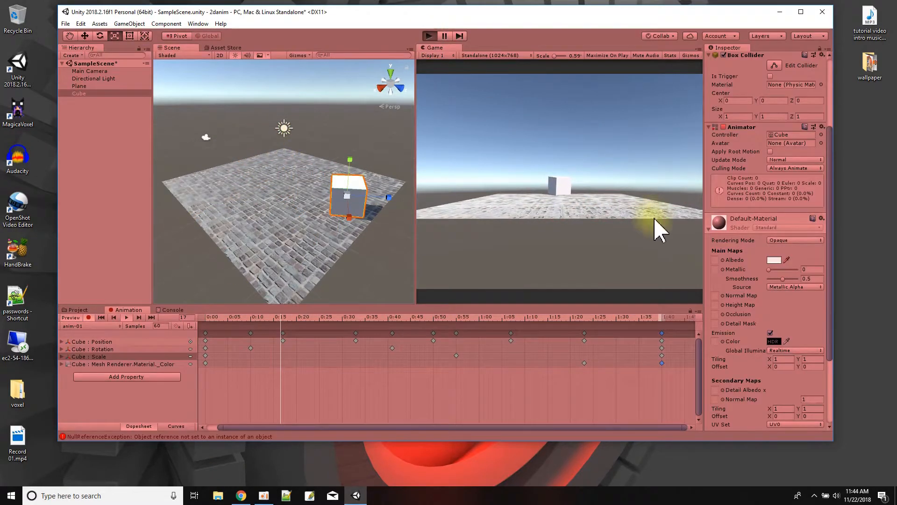
scroll(759, 180, up, 5)
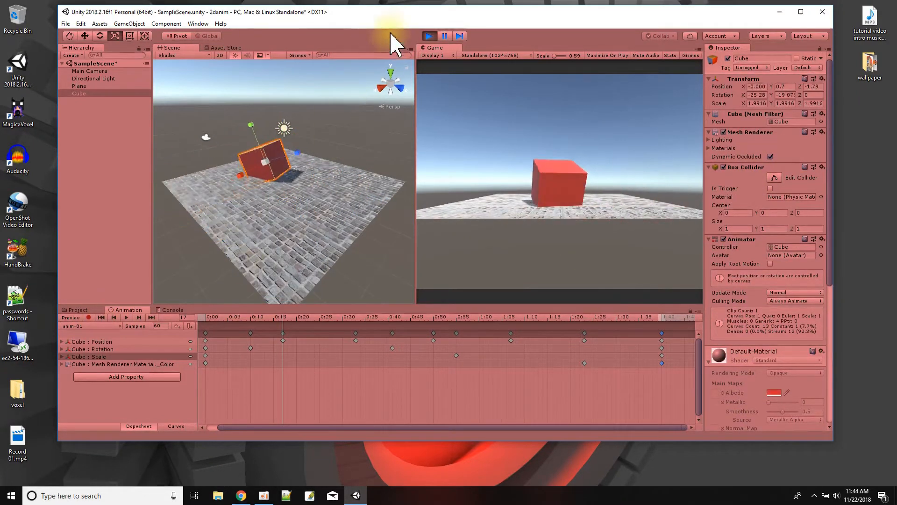
click(429, 37)
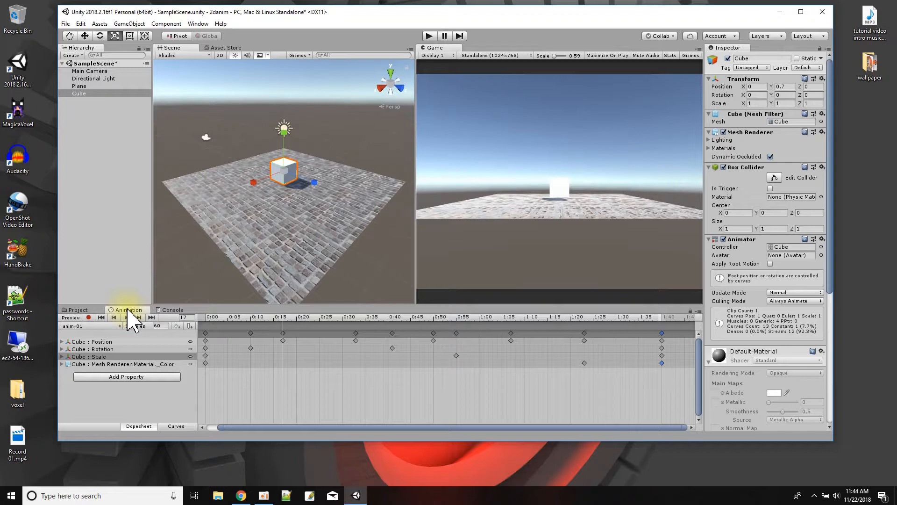
Step: Inspect the anim-01 clip asset and preview its playback using the scene's Cube as the preview model
click(80, 310)
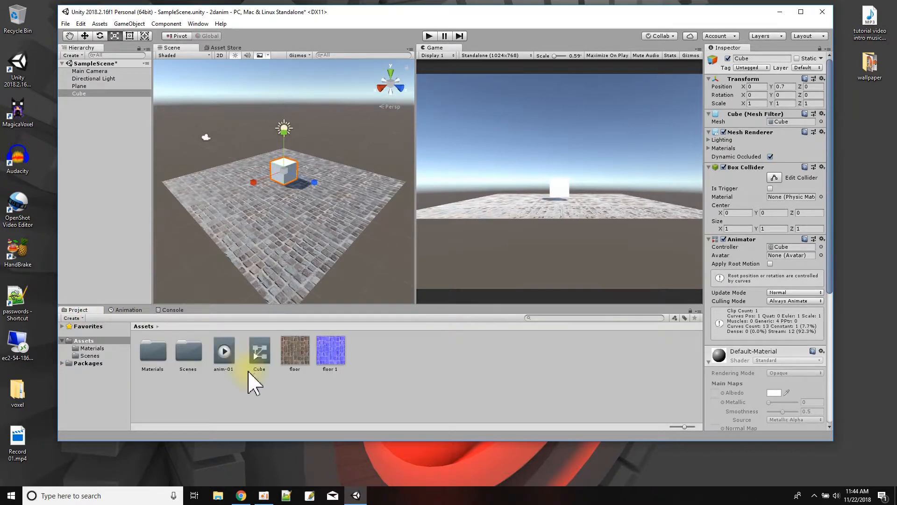
click(222, 351)
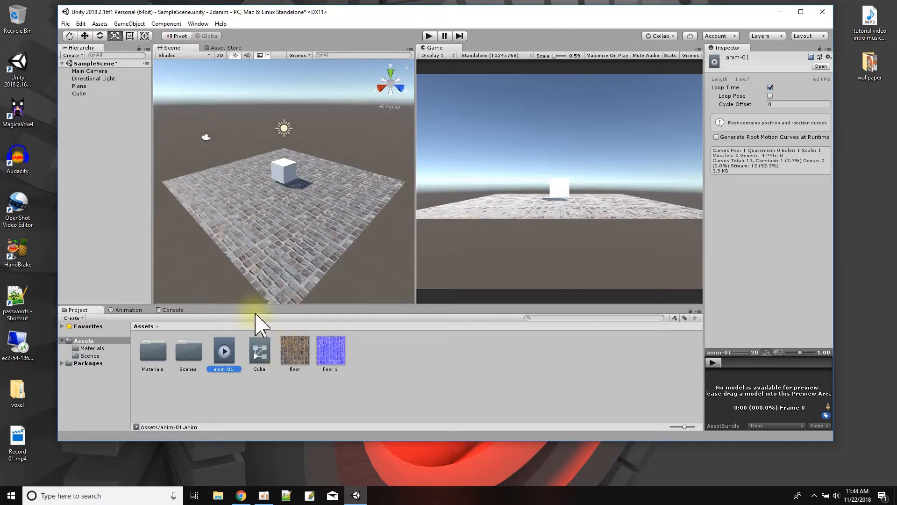
drag(77, 93, 729, 397)
click(712, 363)
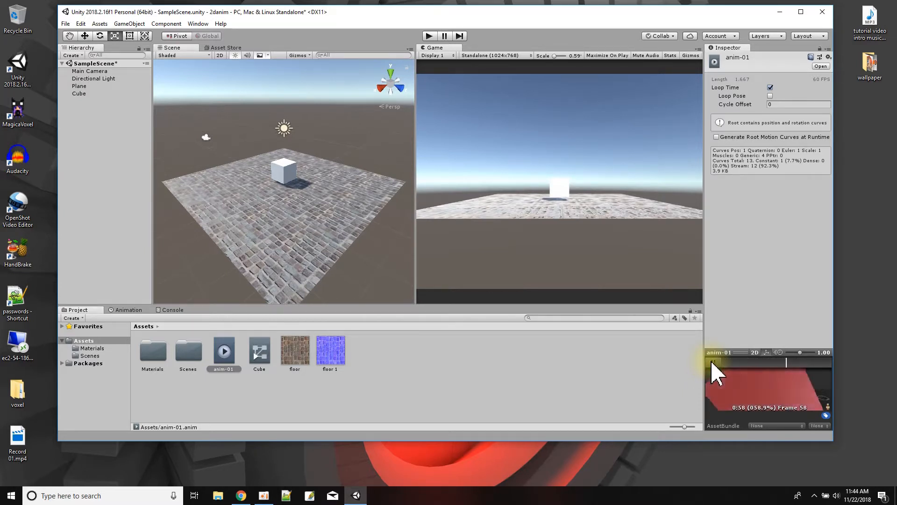
click(713, 364)
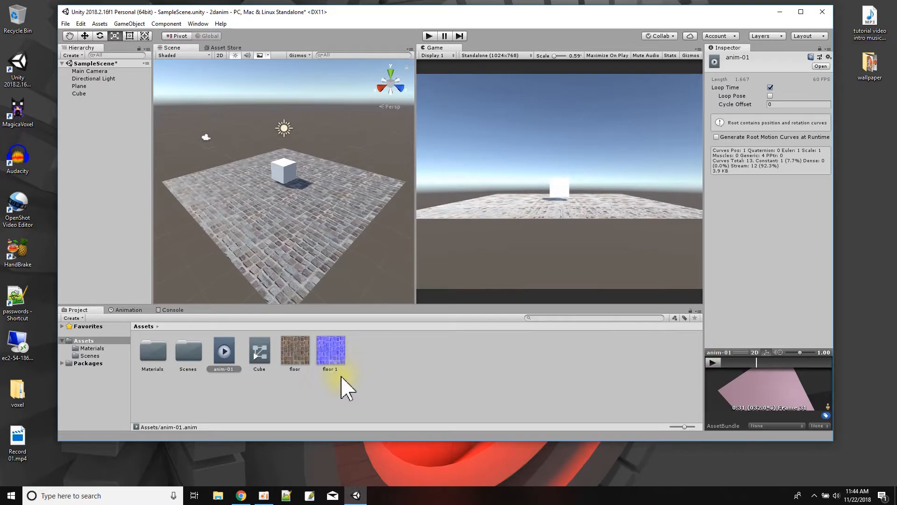
Step: Open the Cube animator controller, enlarge its state graph area and move the anim-01 state clear of Any State
click(261, 356)
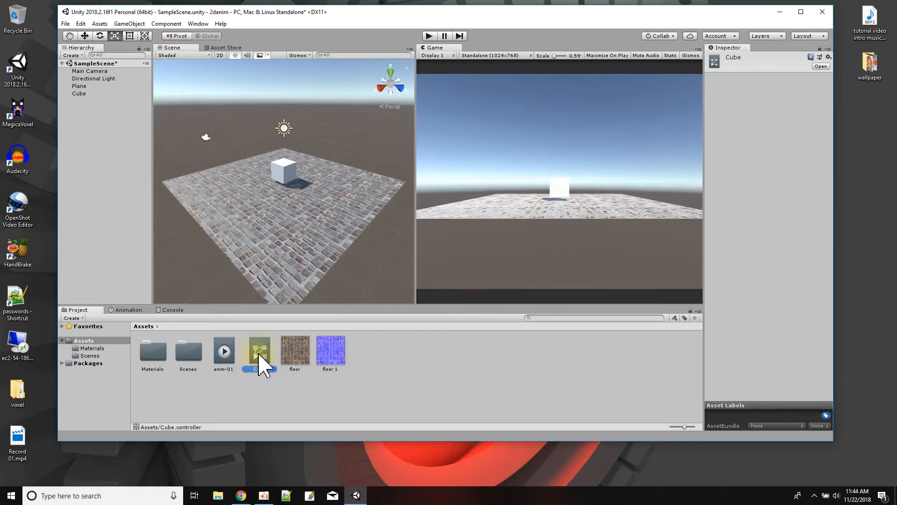
double_click(260, 356)
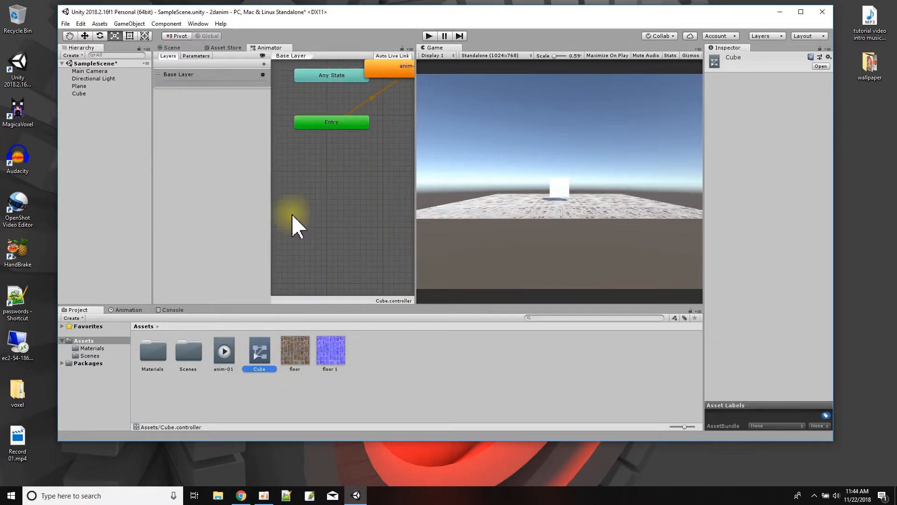
drag(271, 228, 150, 236)
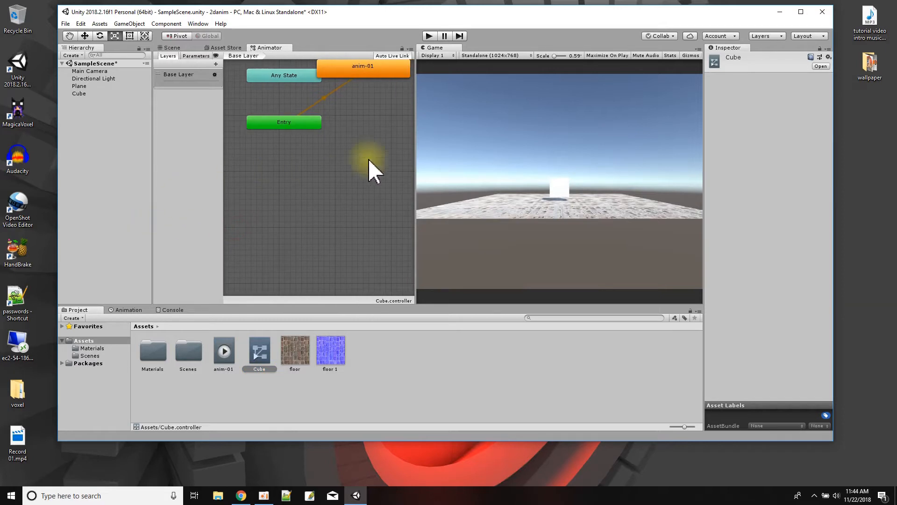
click(413, 108)
drag(415, 162, 517, 166)
drag(360, 72, 392, 93)
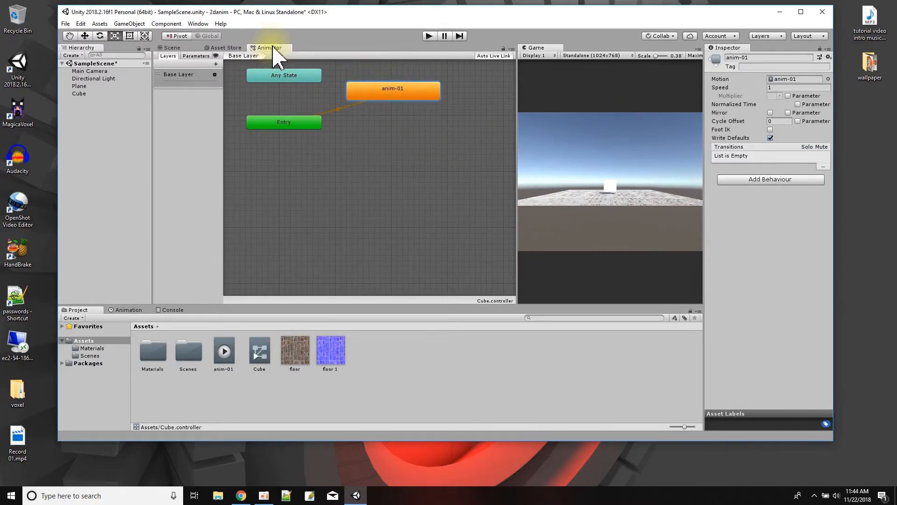
Step: Inspect the cube's components, return to the Scene view and show the anim-01 keyframe timeline
click(85, 93)
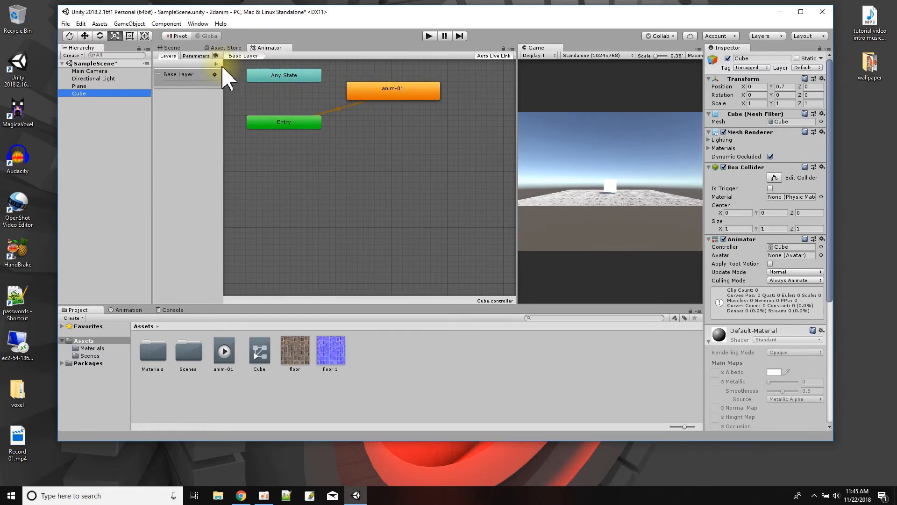
click(168, 48)
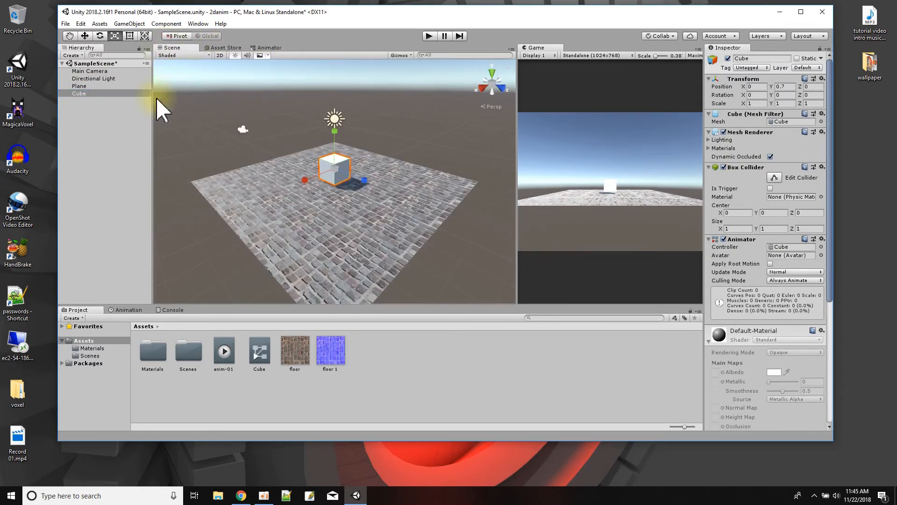
right_click(87, 99)
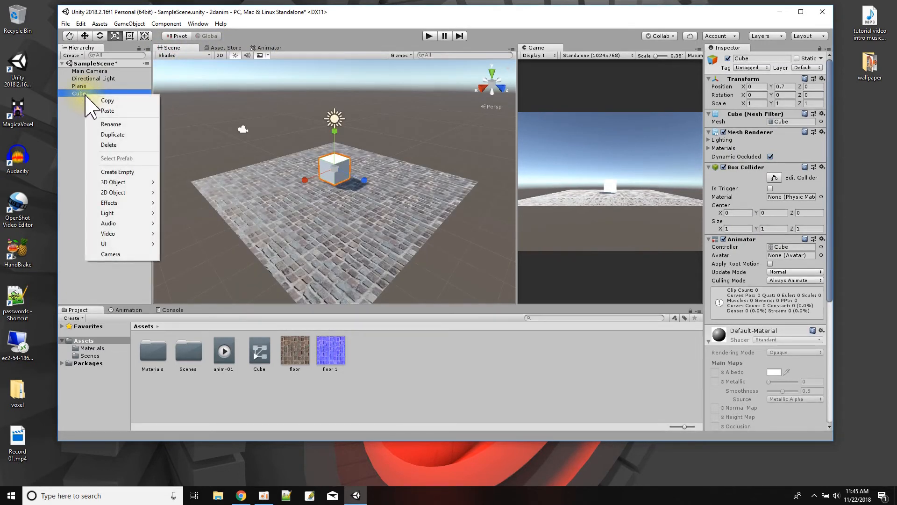
click(429, 381)
click(122, 310)
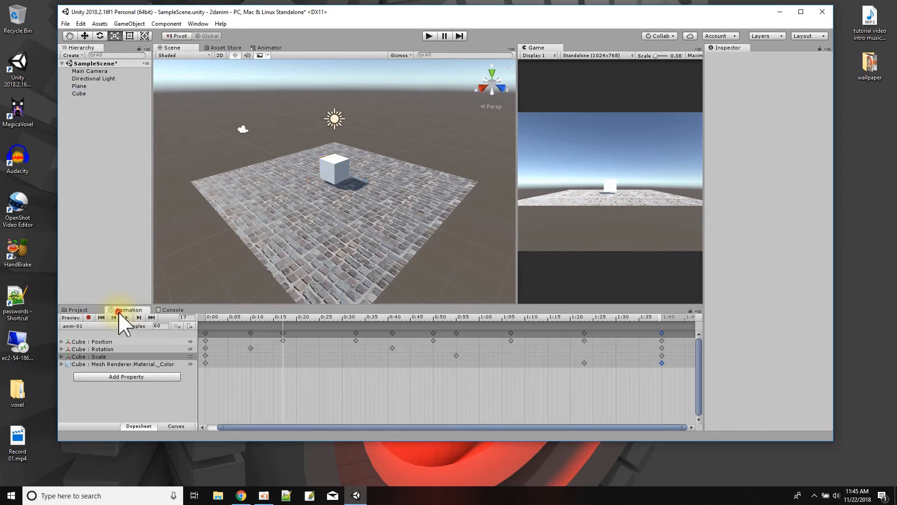